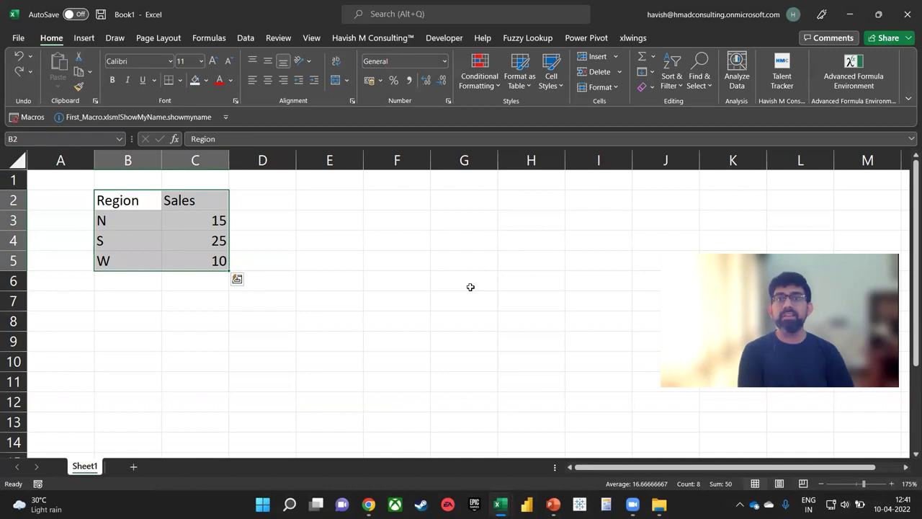
Step: Switch to PowerPoint, add a new slide after slide 2, and delete its title and text placeholders
key(alt+Tab)
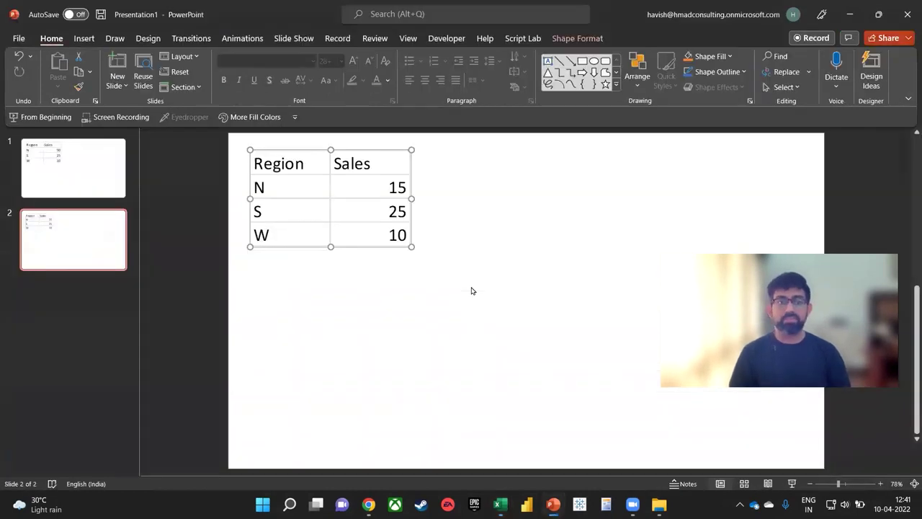
click(100, 292)
key(Return)
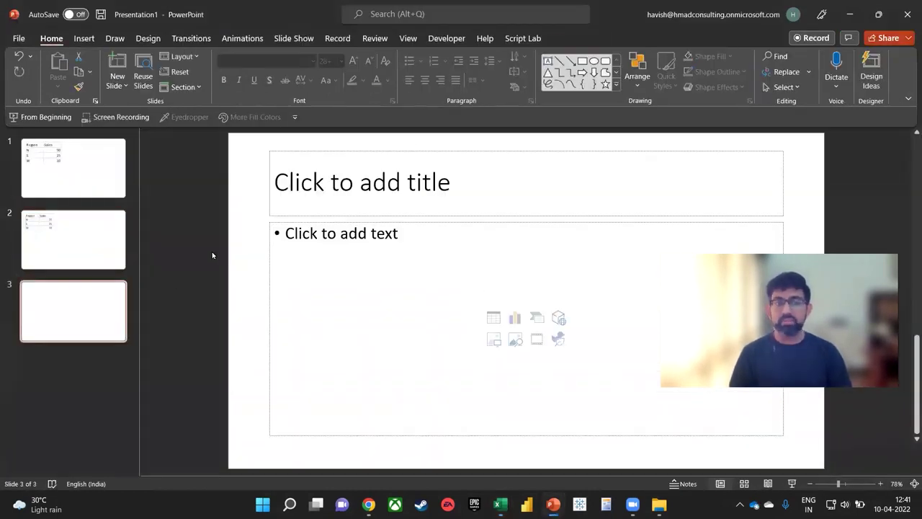
key(ctrl+a)
key(Delete)
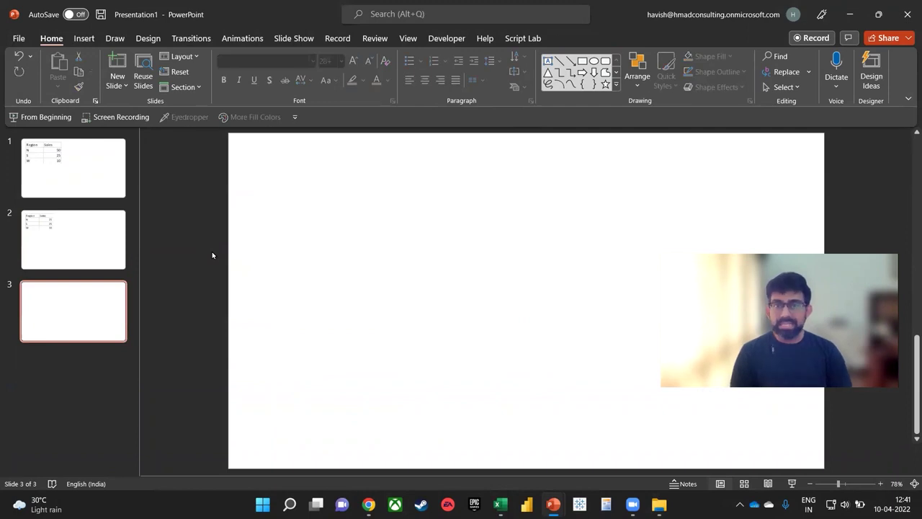
click(84, 40)
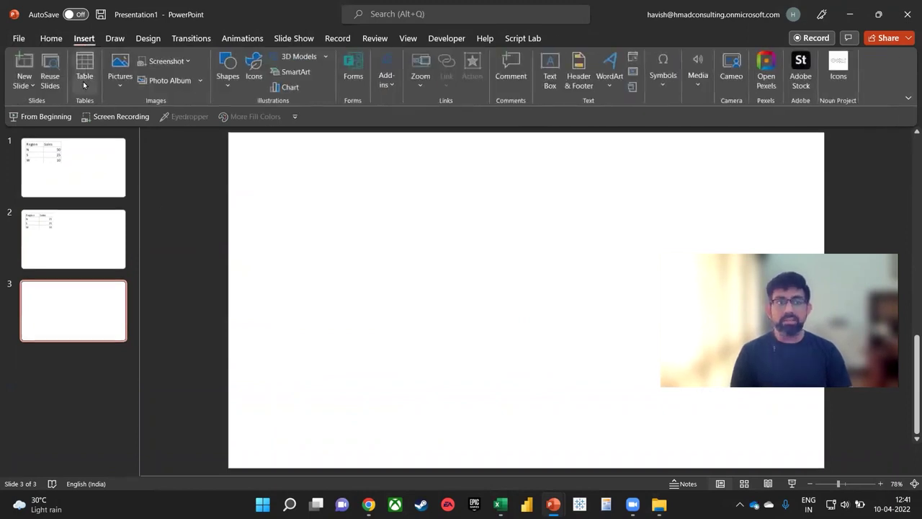
click(83, 81)
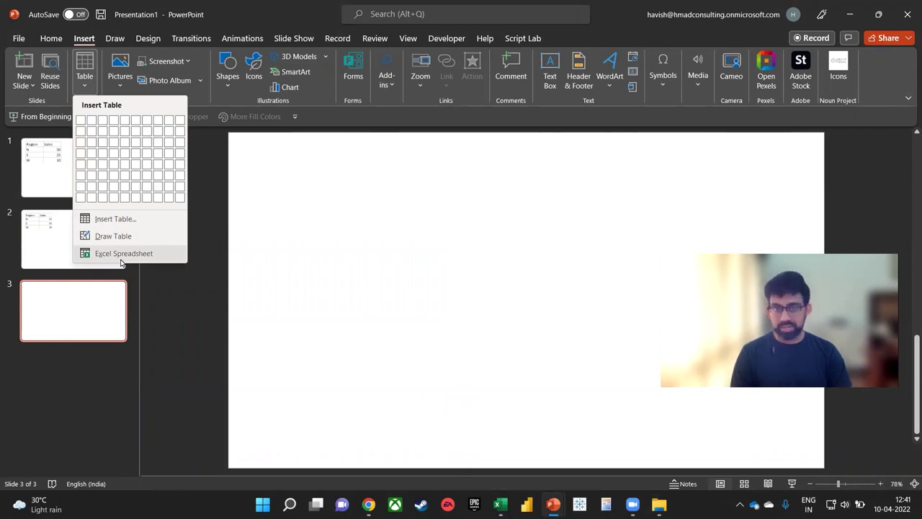
click(30, 157)
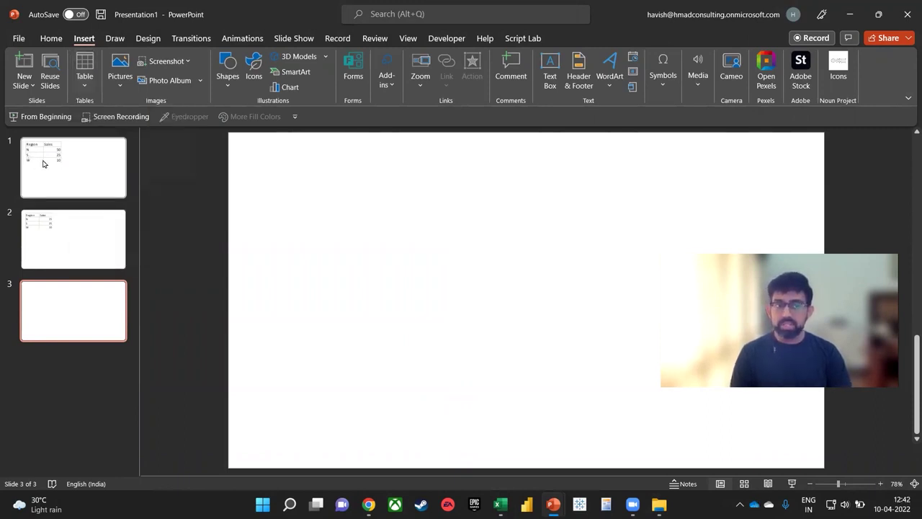
Step: Open the embedded Region and Sales worksheet on slide 1 for editing, inspect it, and exit the editing mode
click(44, 160)
click(335, 238)
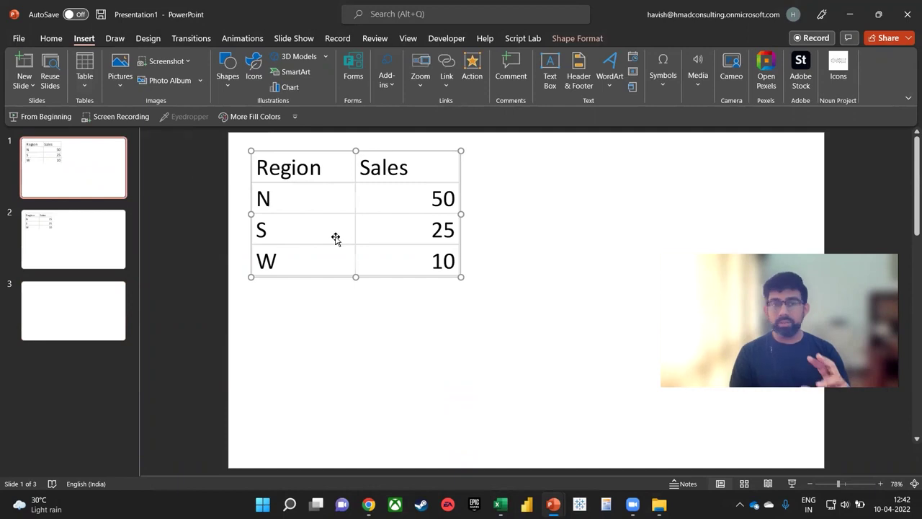
right_click(336, 238)
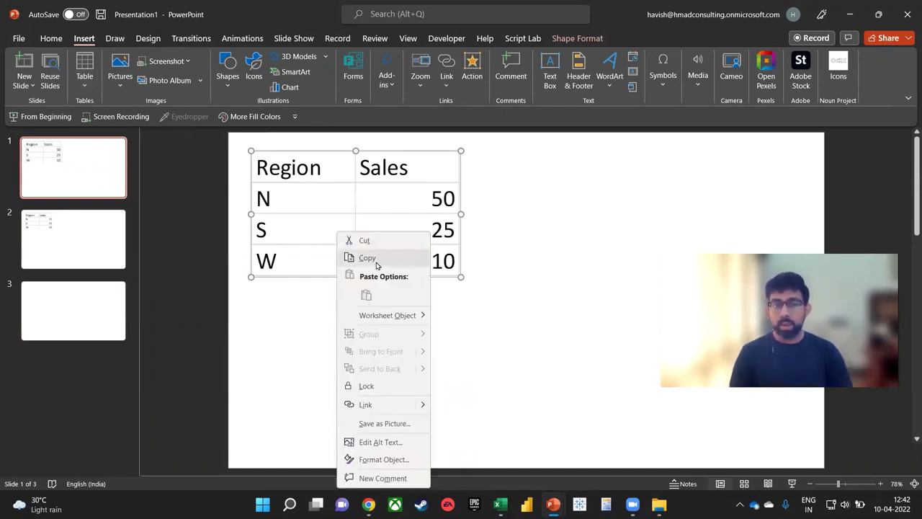
mouse_move(384, 318)
click(444, 316)
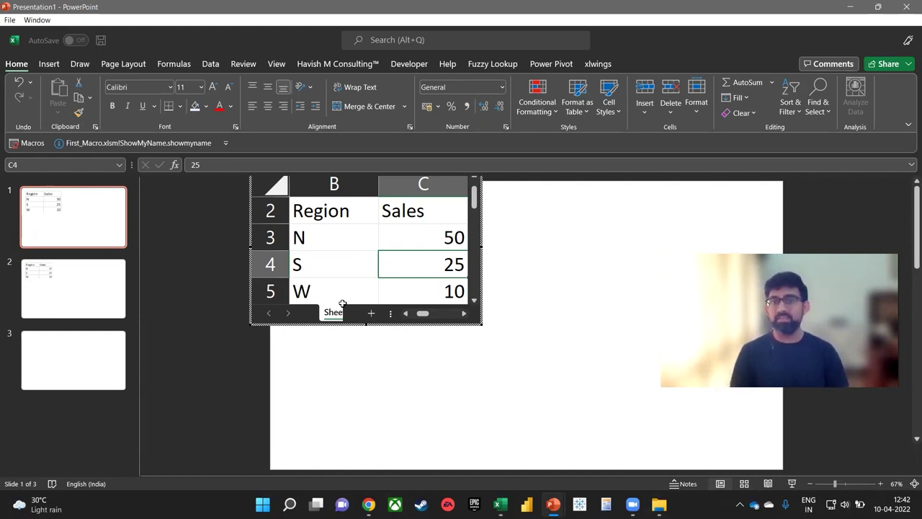
click(555, 263)
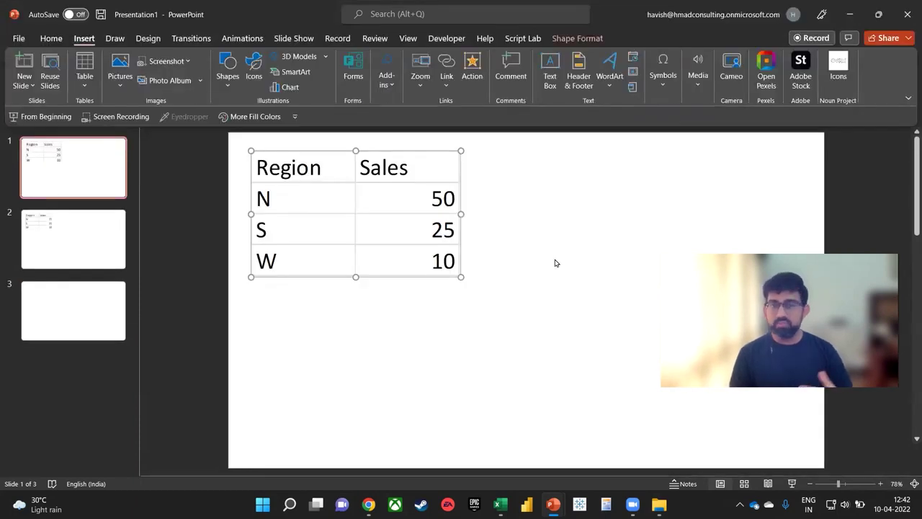
key(alt+Tab)
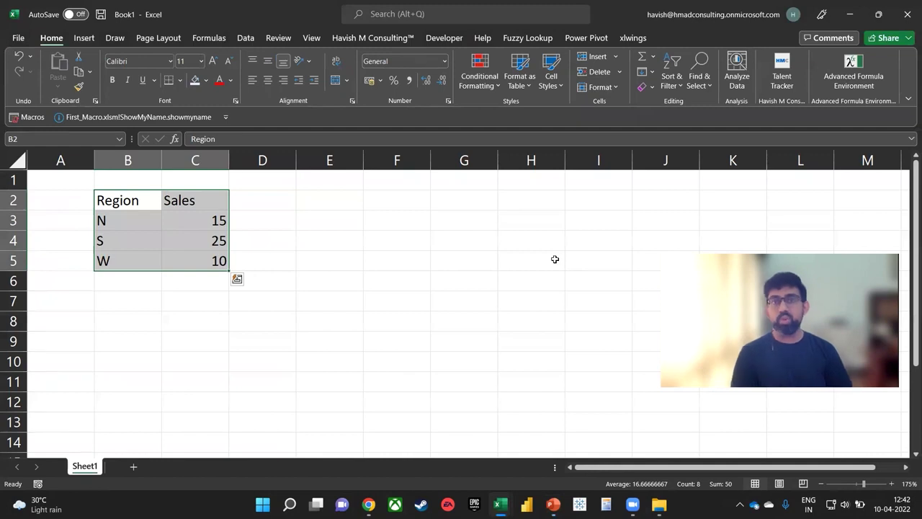
key(shift+BackSpace)
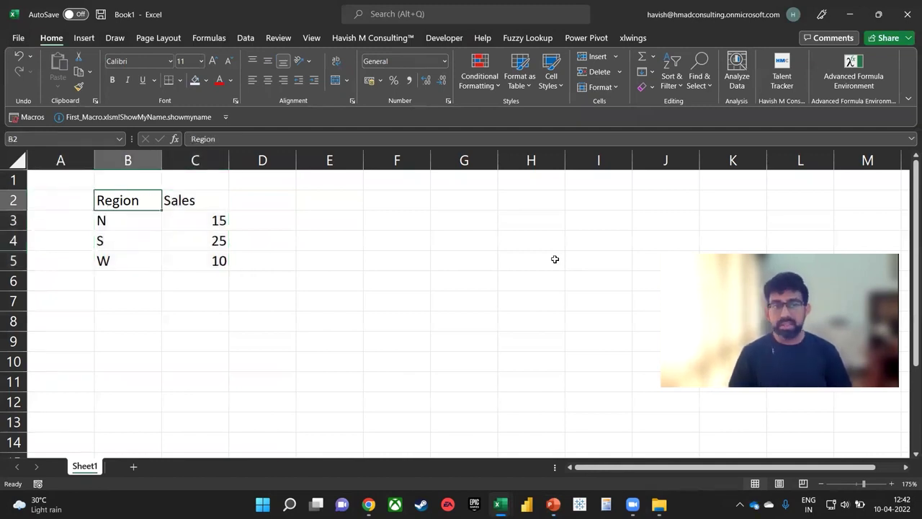
key(ctrl+c)
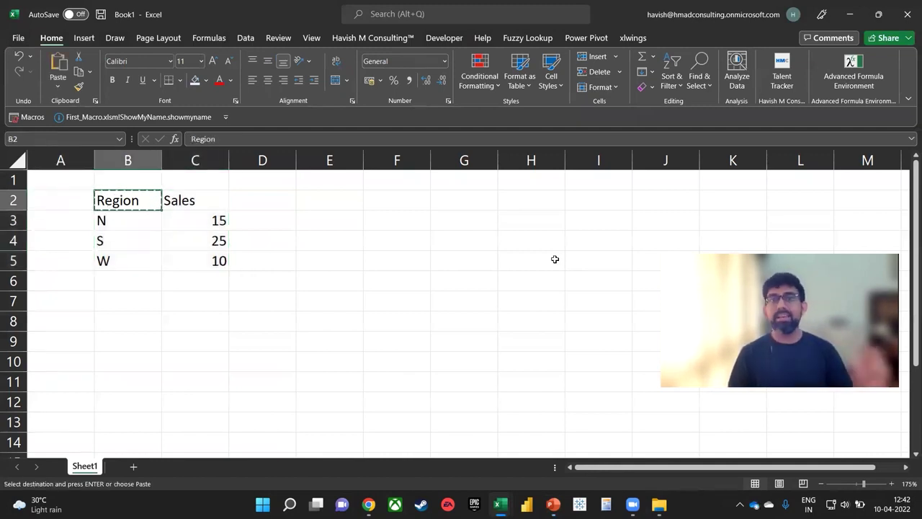
key(Escape)
key(alt+Tab)
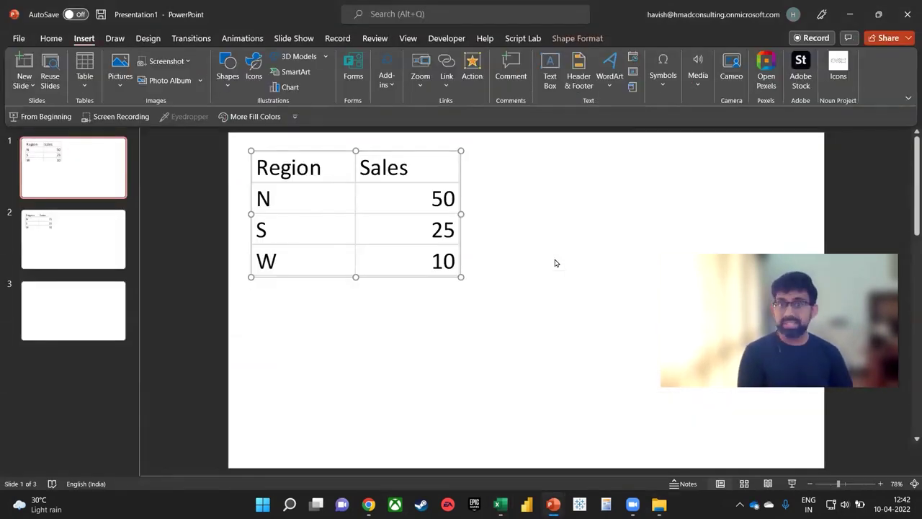
Step: Insert an Excel spreadsheet on slide 3 and resize its visible area to two columns and four rows
click(109, 325)
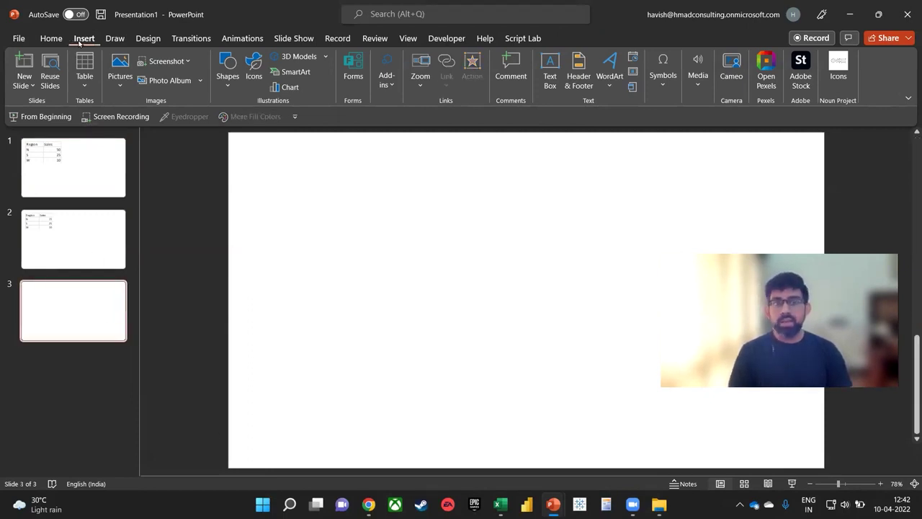
click(85, 77)
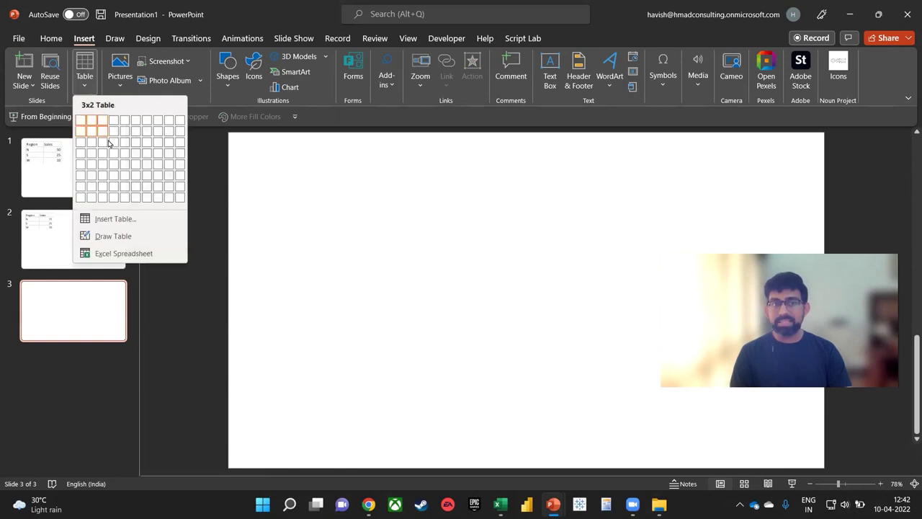
click(119, 253)
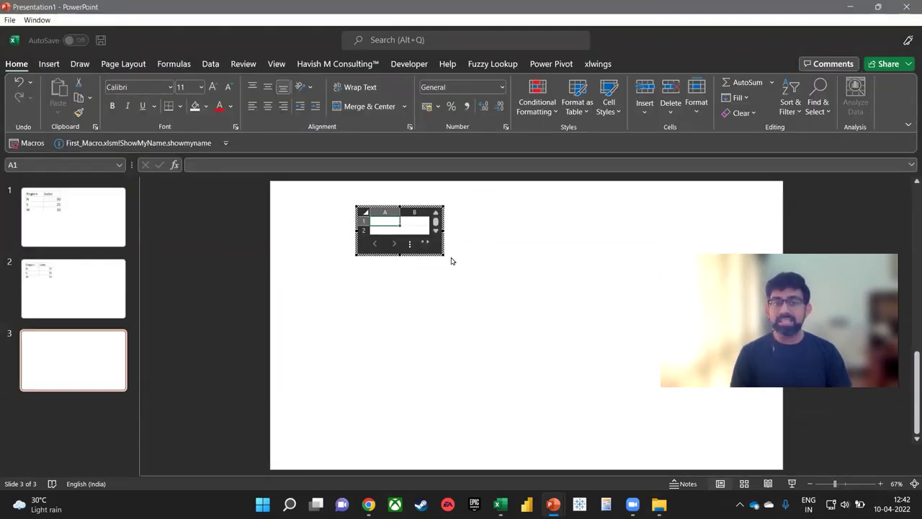
drag(444, 255, 466, 282)
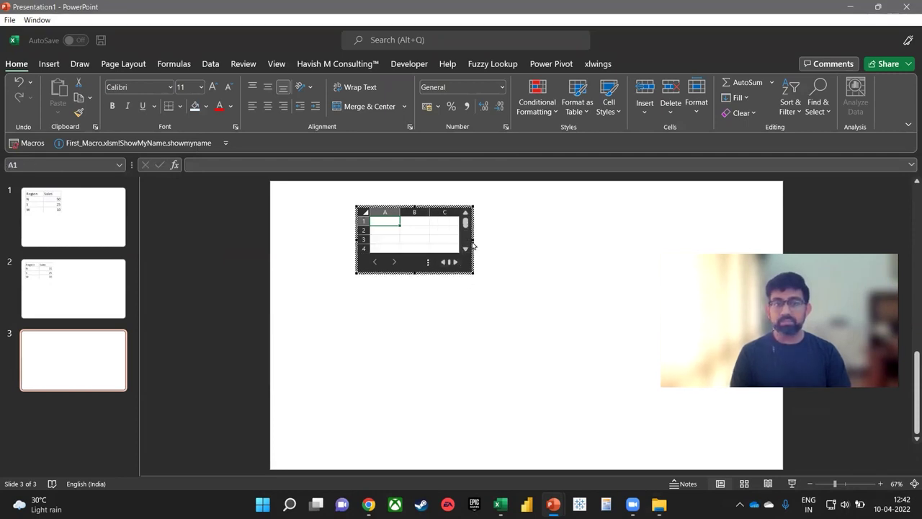
drag(473, 240, 443, 240)
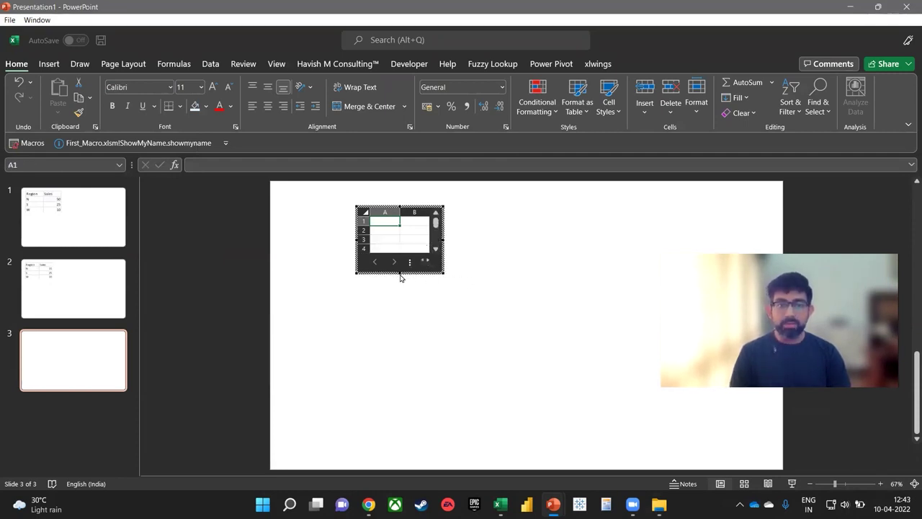
Step: Move and enlarge the embedded spreadsheet on slide 3, reopen it for editing, and extend its visible area to five rows
click(402, 278)
drag(509, 305, 313, 182)
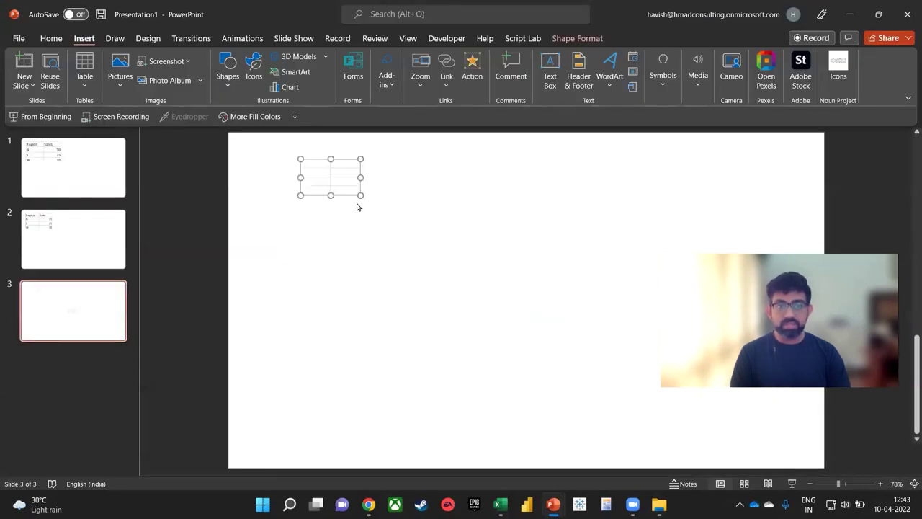
double_click(400, 253)
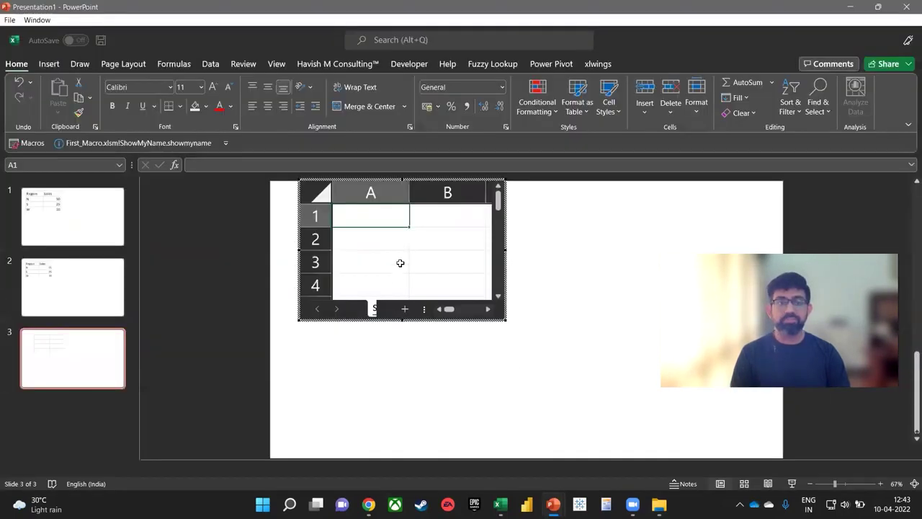
drag(401, 320, 402, 350)
Step: Copy B2:C5 from Book1 in Excel and paste it as links starting at A1 of the embedded spreadsheet
key(super+Tab)
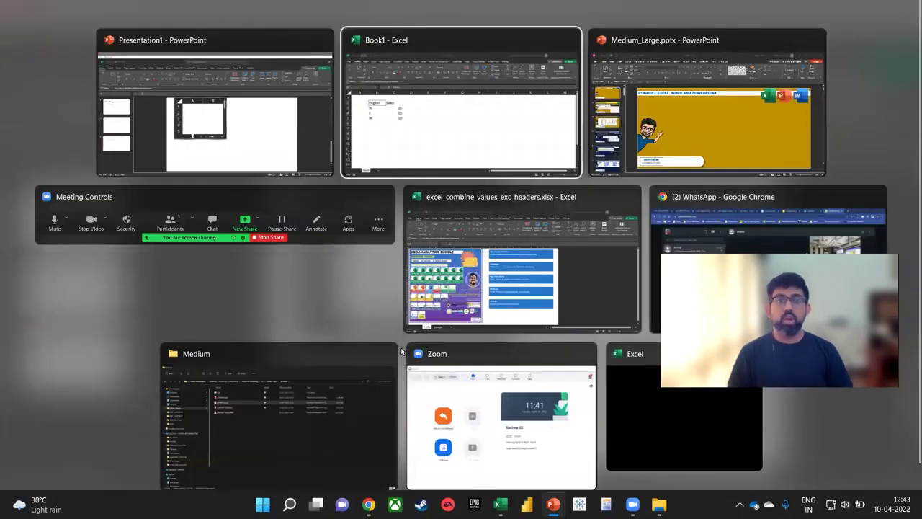
key(ctrl+shift+Right)
key(ctrl+shift+Down)
key(ctrl+c)
key(alt+Tab)
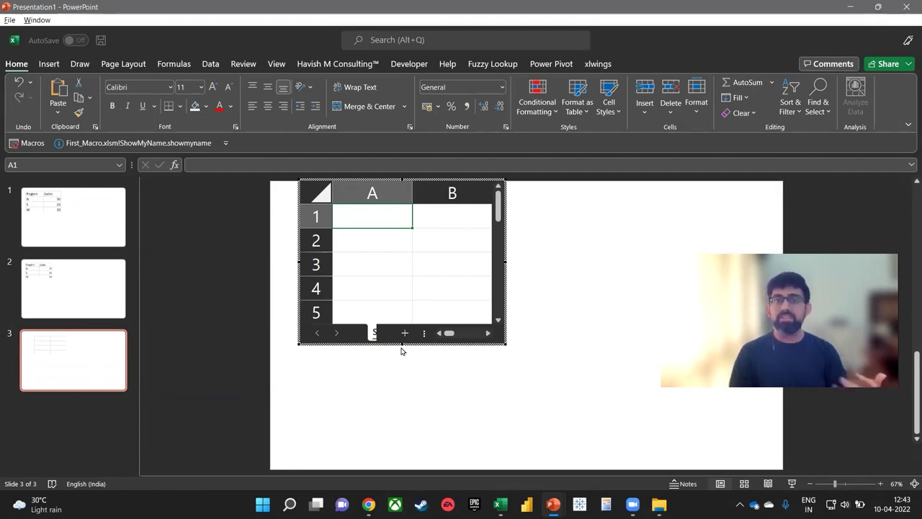
click(57, 112)
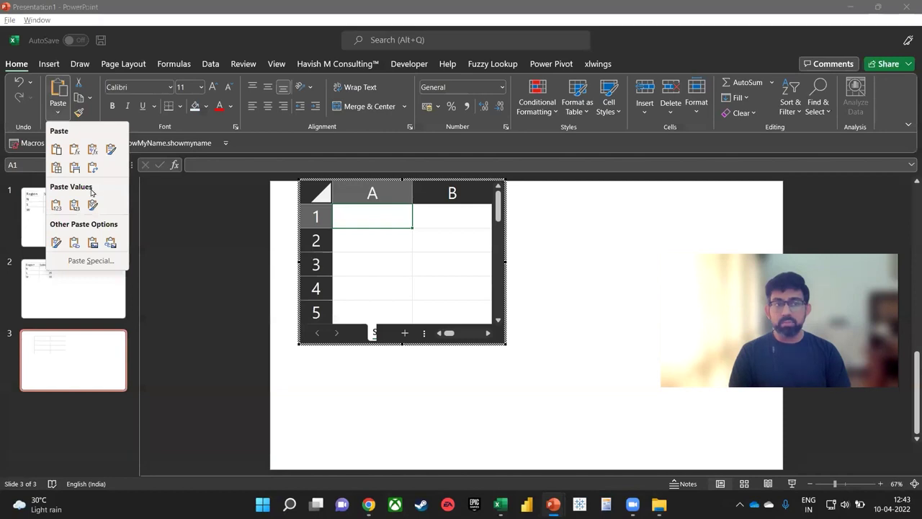
click(74, 243)
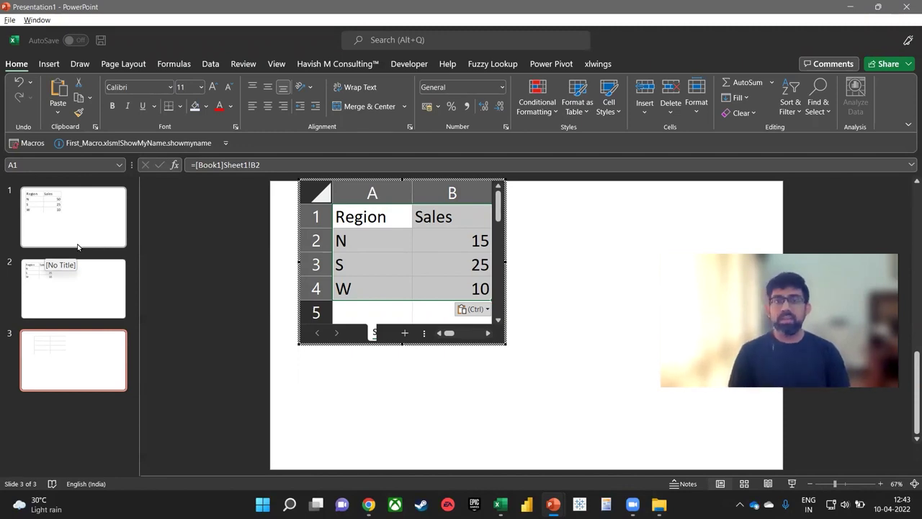
Step: Check the embedded spreadsheet's source link to Book1 in Edit Links and close the dialog
click(212, 65)
click(266, 113)
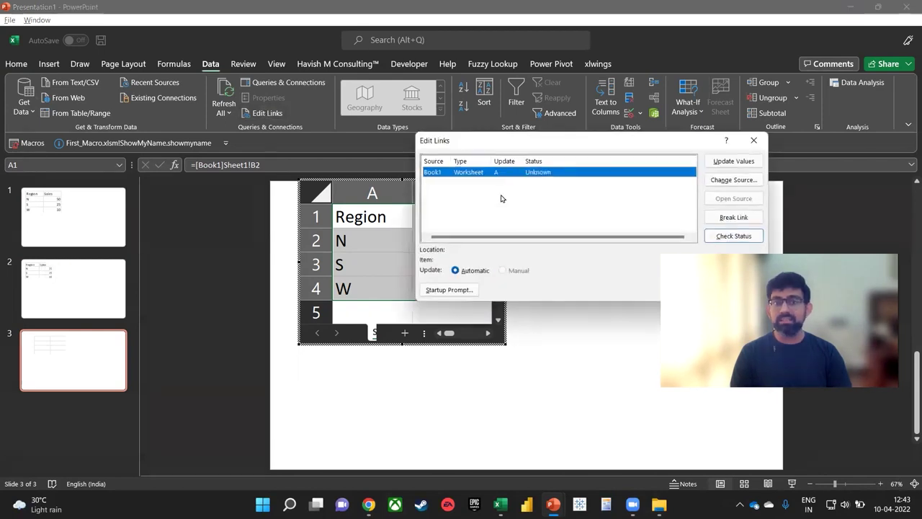
click(753, 140)
Step: Total the Sales values in cell B5 of the embedded spreadsheet with =SUM(B2:B4)
click(445, 309)
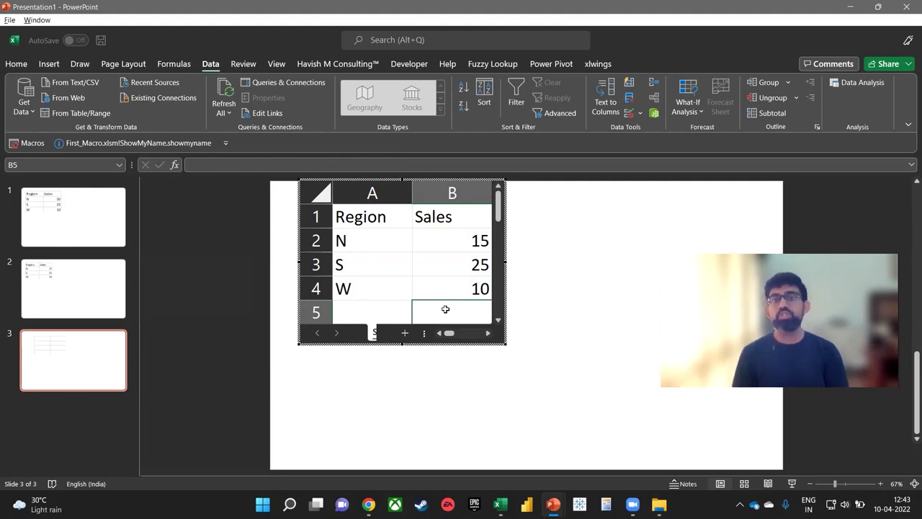
text(=SUM()
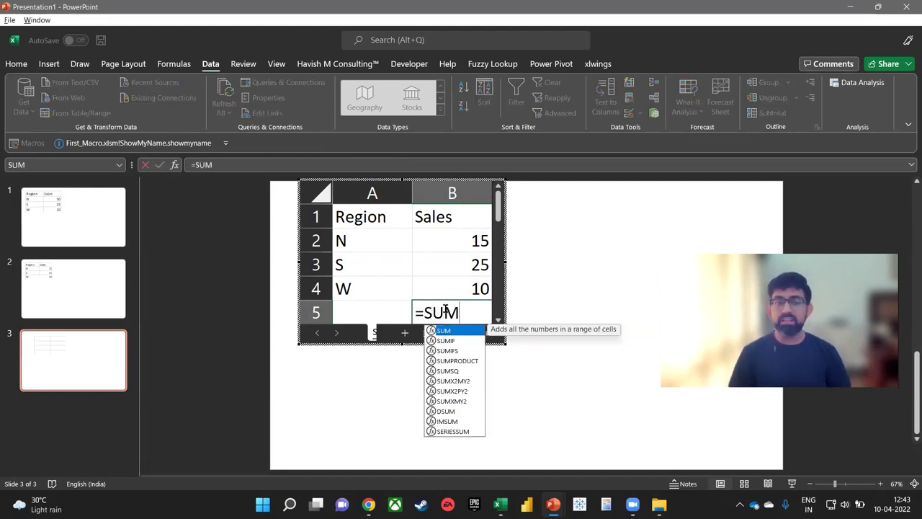
key(Up)
key(shift+Up)
key(shift+Up)
text())
key(ctrl+Return)
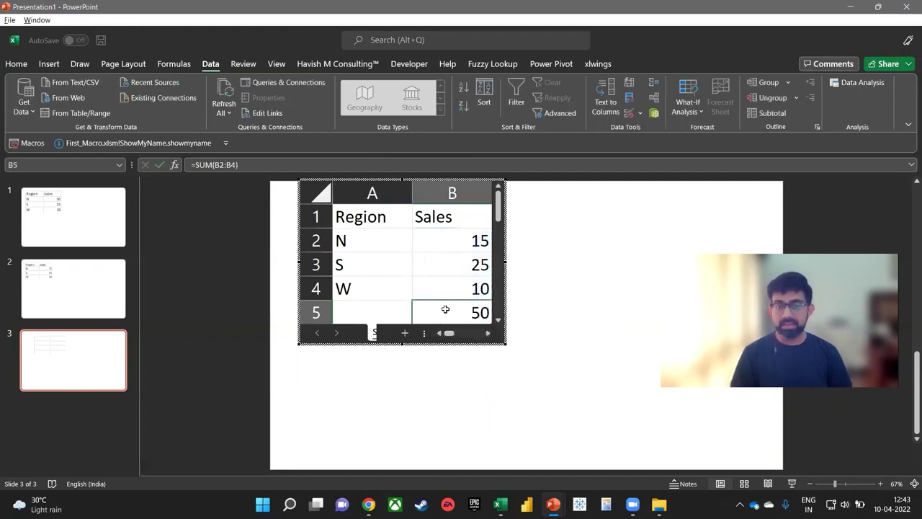
Step: Make the B5 total bold and apply blue gradient-fill data bars to the Sales values in B2:B4
key(Up)
key(shift+Up)
key(shift+Up)
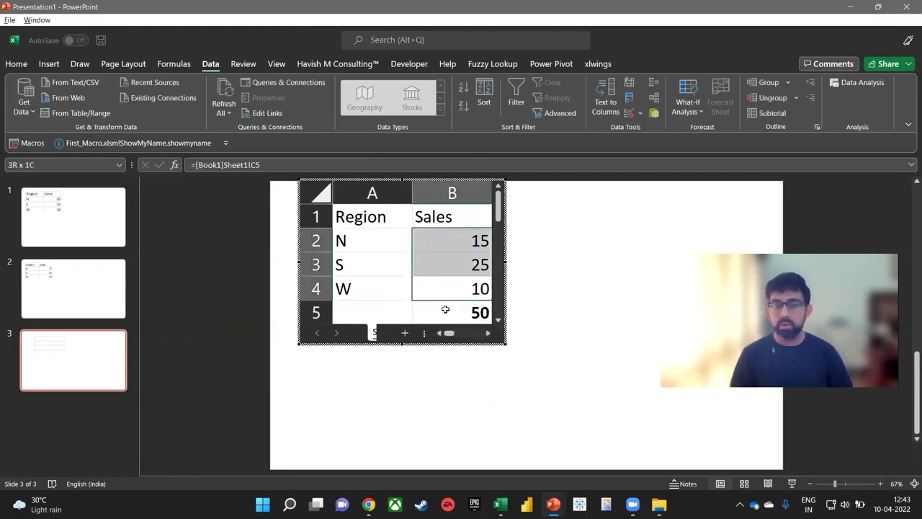
click(49, 63)
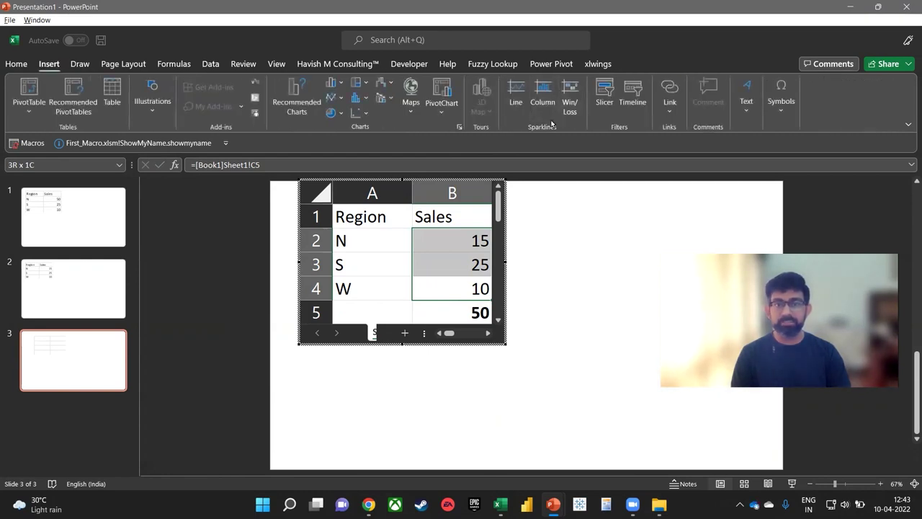
click(16, 63)
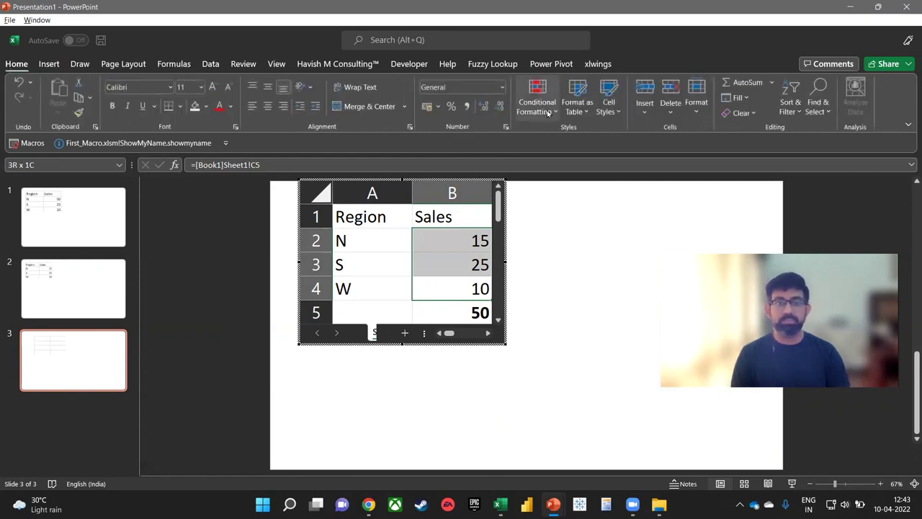
click(538, 101)
mouse_move(612, 196)
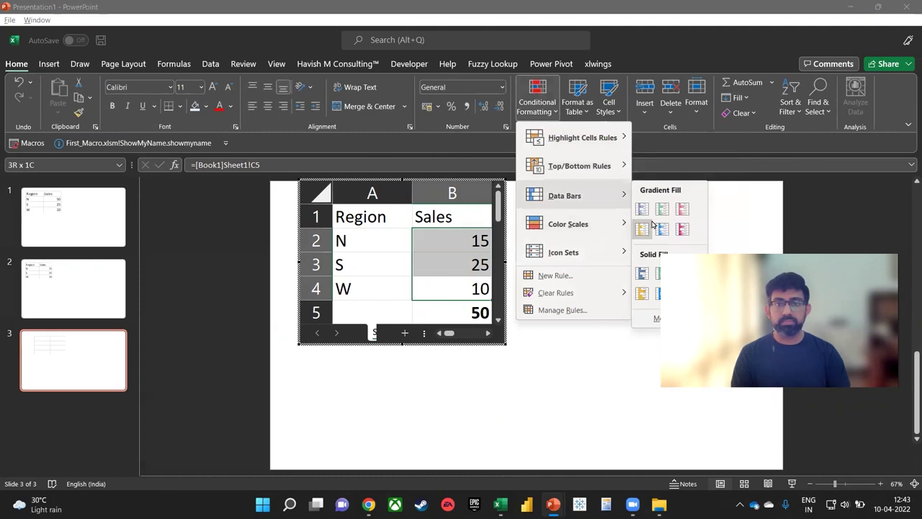
click(645, 214)
click(461, 238)
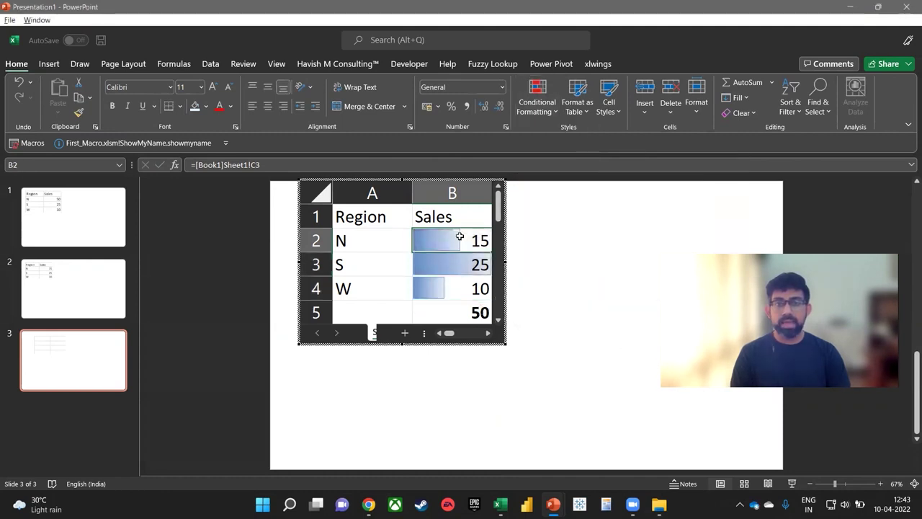
Step: Widen column B of the embedded spreadsheet and resize its frame so that only columns A and B fit inside
drag(506, 263, 582, 270)
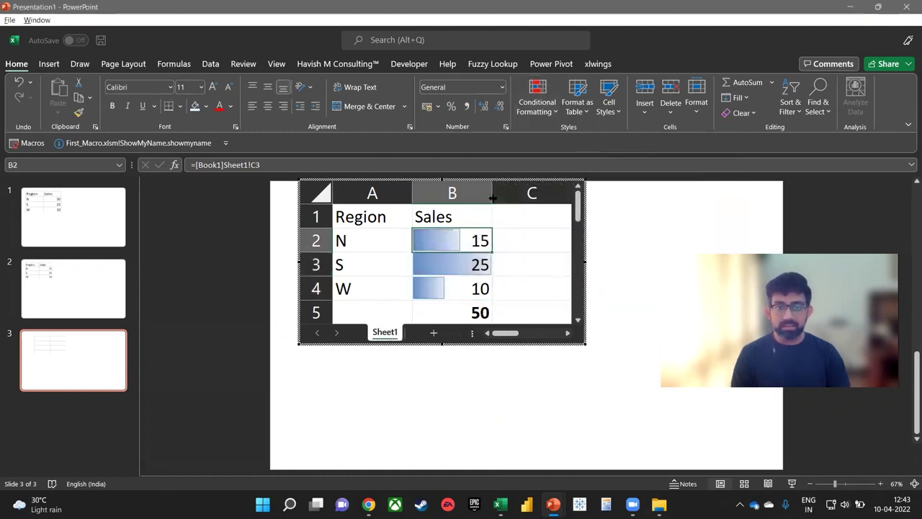
drag(492, 193, 537, 206)
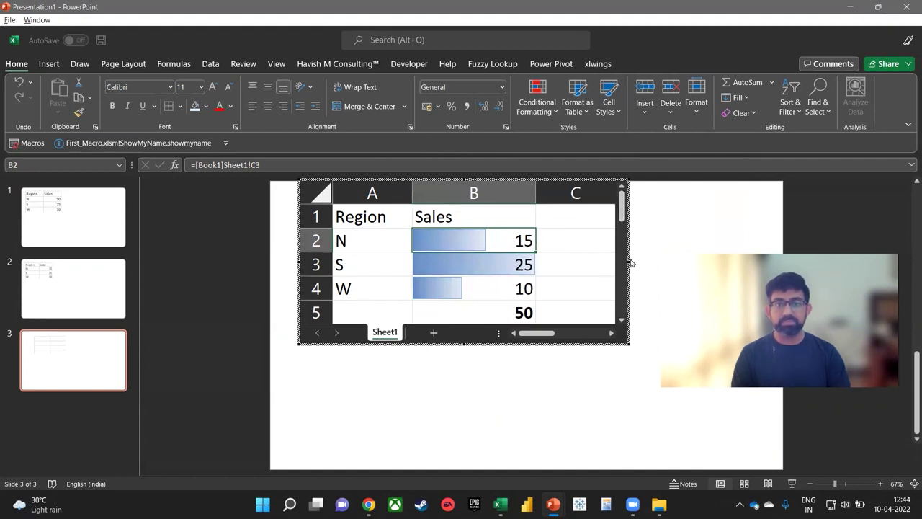
drag(628, 262, 552, 249)
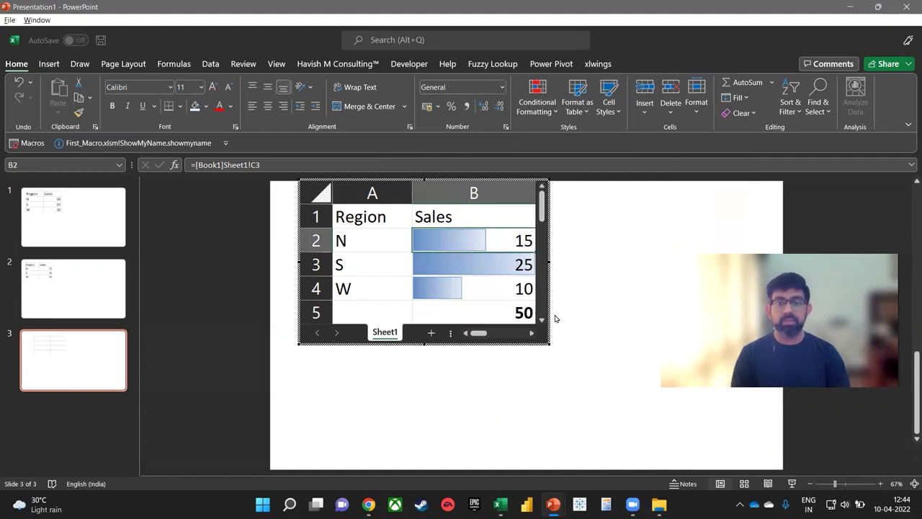
Step: Fill the B5 total cell with light green and finish editing the embedded spreadsheet
click(516, 314)
click(205, 106)
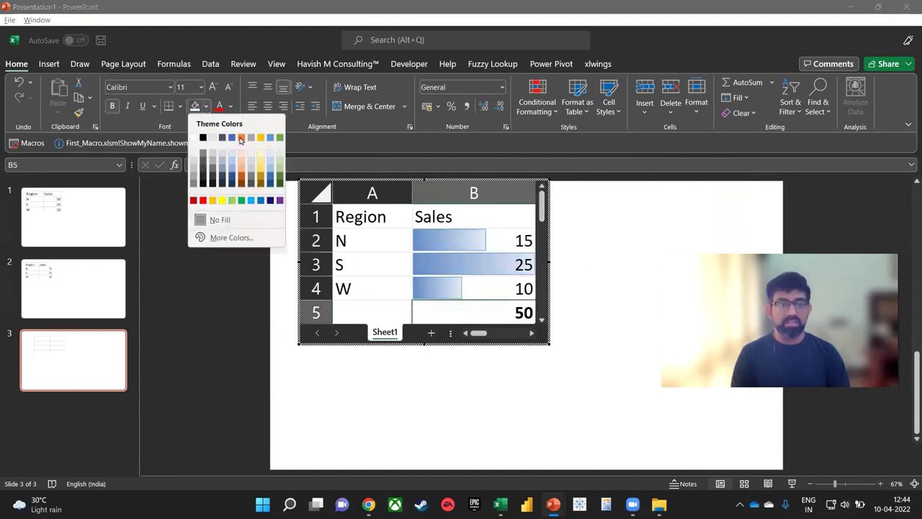
click(280, 163)
key(Escape)
Step: Switch to Book1 in Excel and arrange it side by side with the PowerPoint presentation
key(alt+Tab)
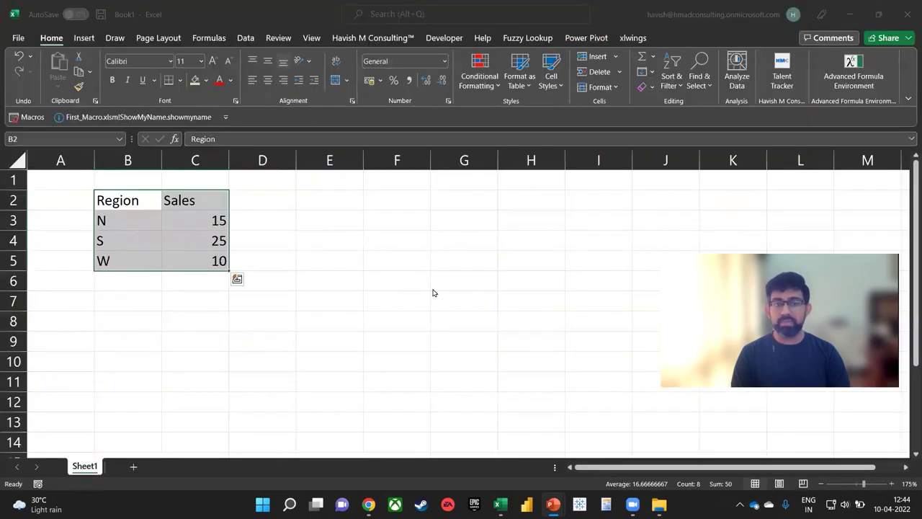
click(331, 213)
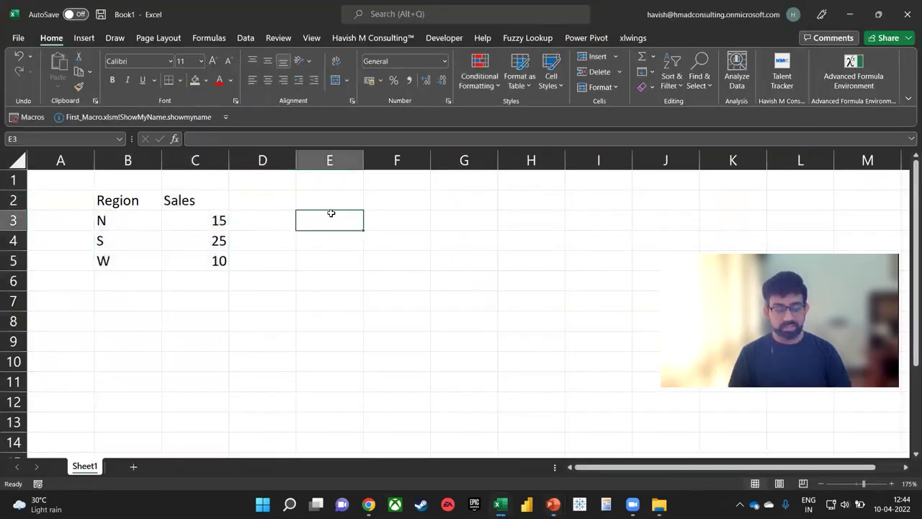
key(super+Left)
click(584, 149)
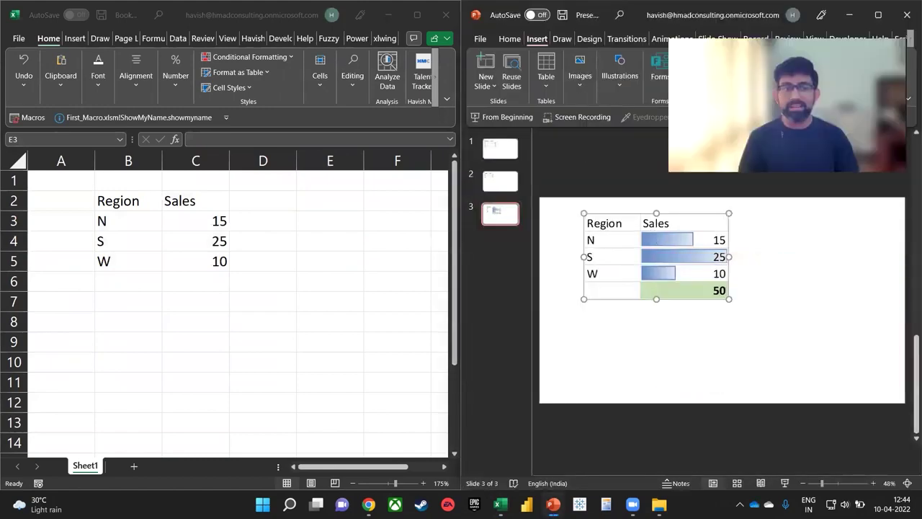
Step: Set the Sales values in Book1 to 10 for N in C3 and 5 for S in C4
click(153, 227)
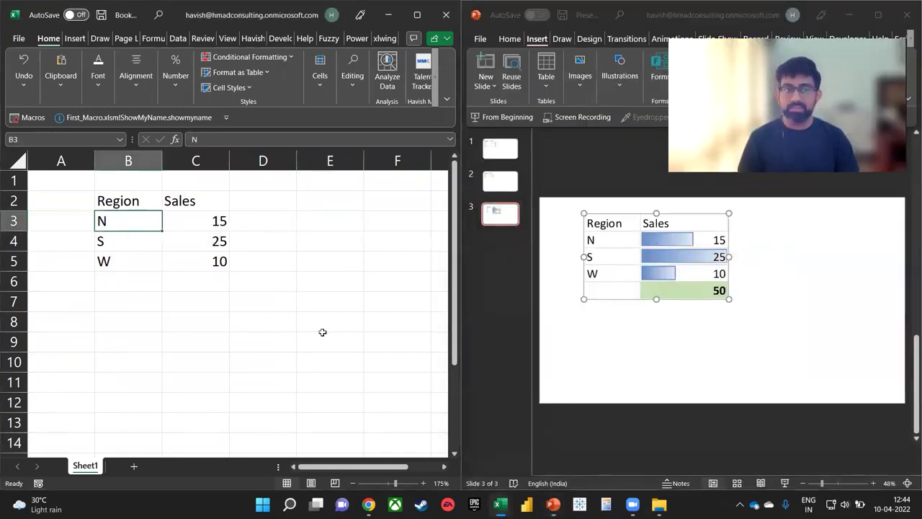
key(Right)
text(10)
key(Return)
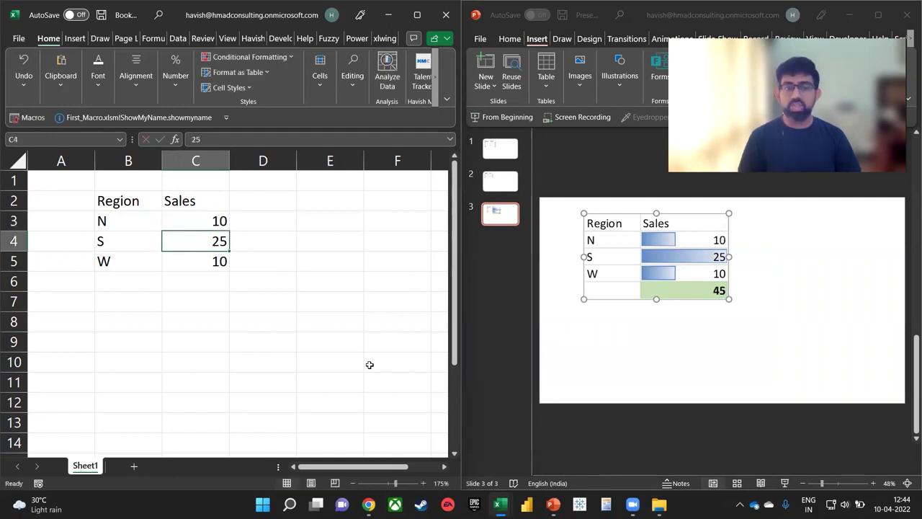
text(5)
key(Return)
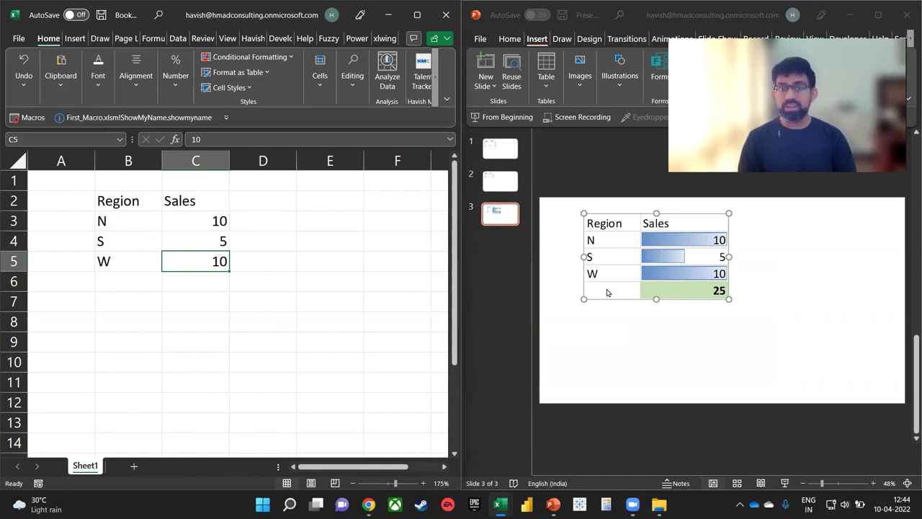
Step: Replace the region names in A2:A4 of the slide's embedded spreadsheet with North, South and West, and finish editing it
click(663, 267)
click(613, 253)
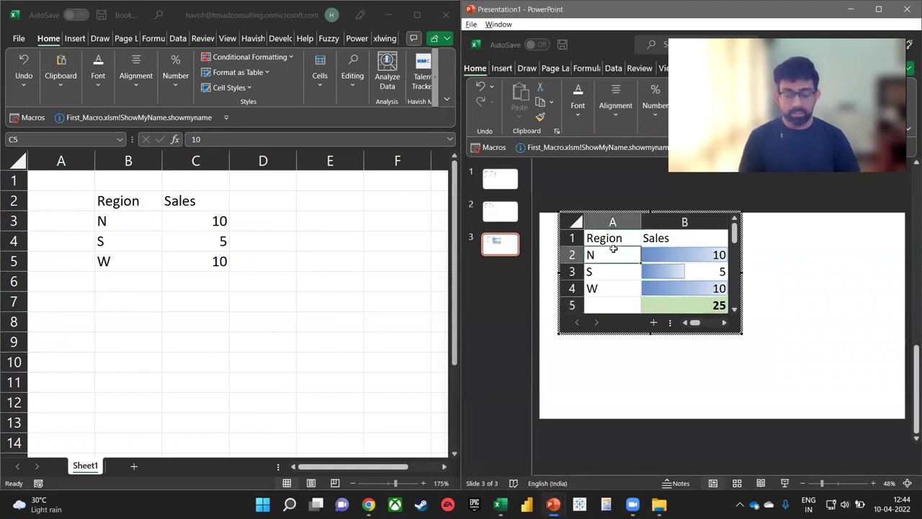
text(nORTH)
key(Return)
text(South)
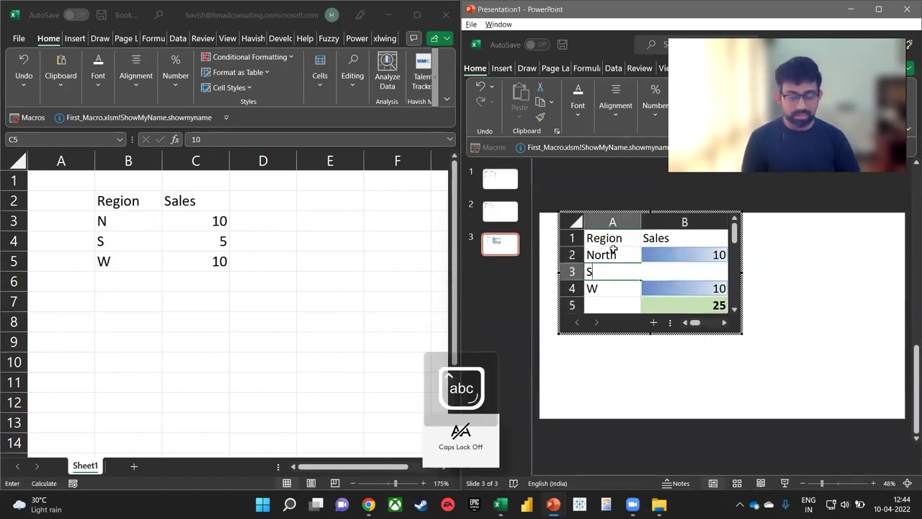
key(Return)
text(West)
key(Return)
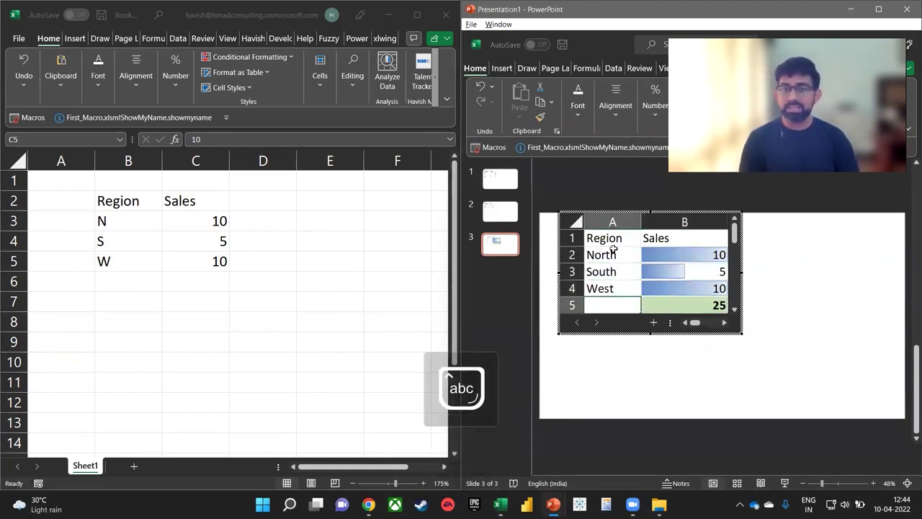
click(783, 263)
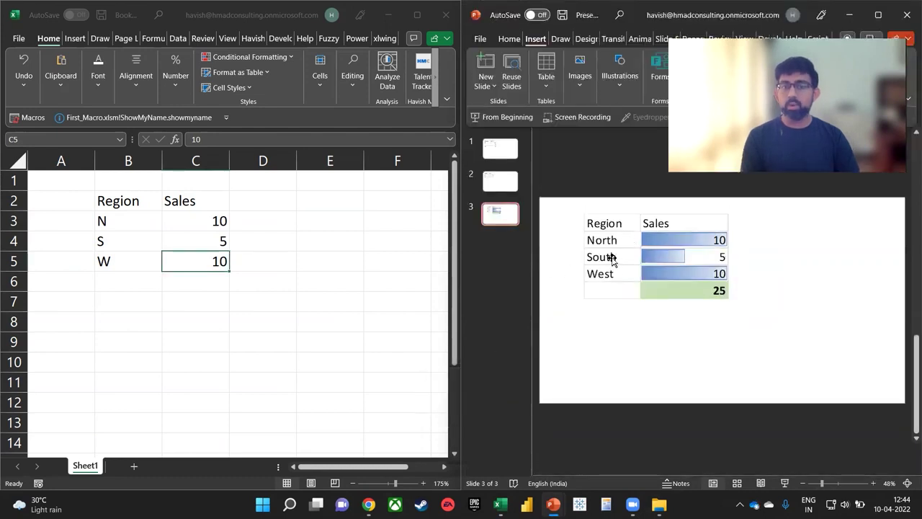
Step: Set the Sales values in C3:C5 of Book1 to 5, 15 and 25
click(216, 227)
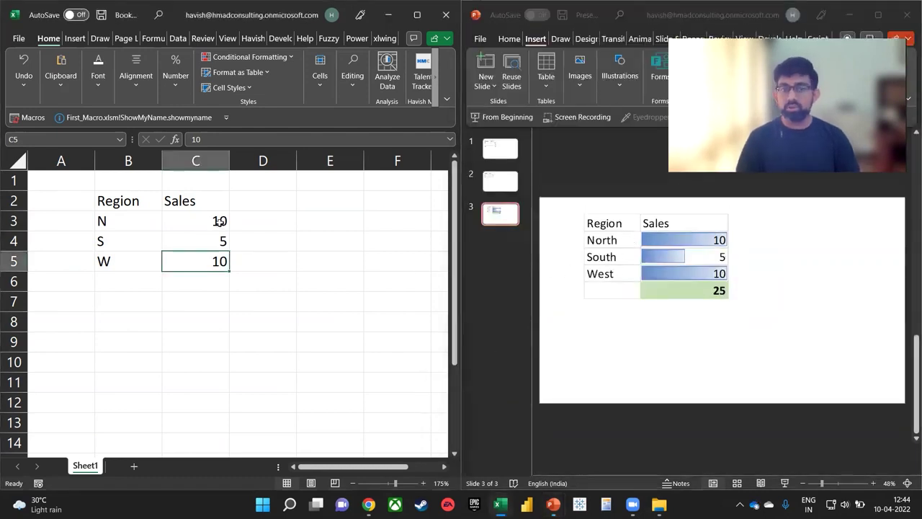
text(5)
key(Return)
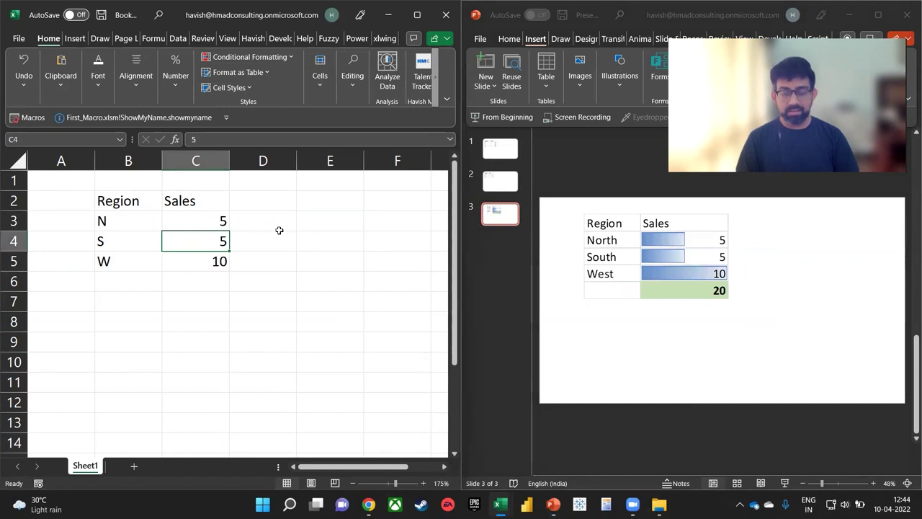
text(15)
key(Return)
text(25)
key(Return)
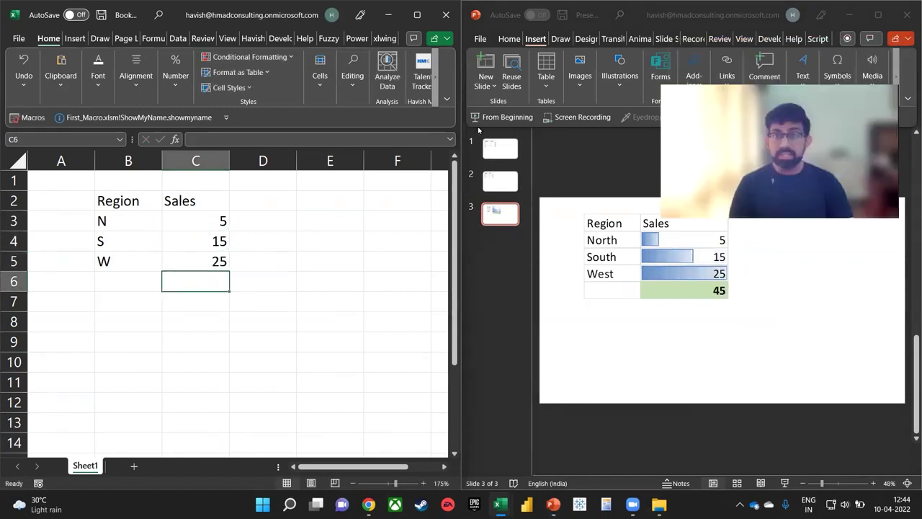
Step: Maximize the PowerPoint and Excel windows again and return to the presentation
click(879, 16)
key(alt+Tab)
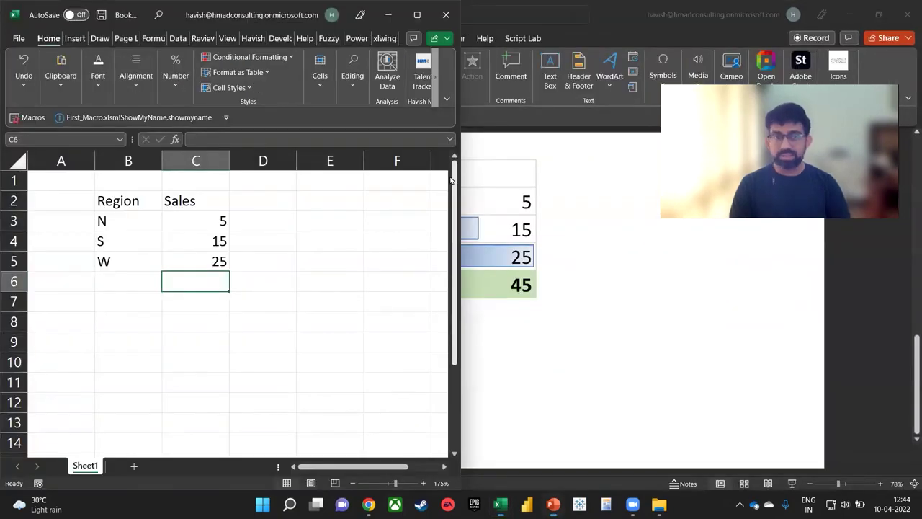
click(416, 14)
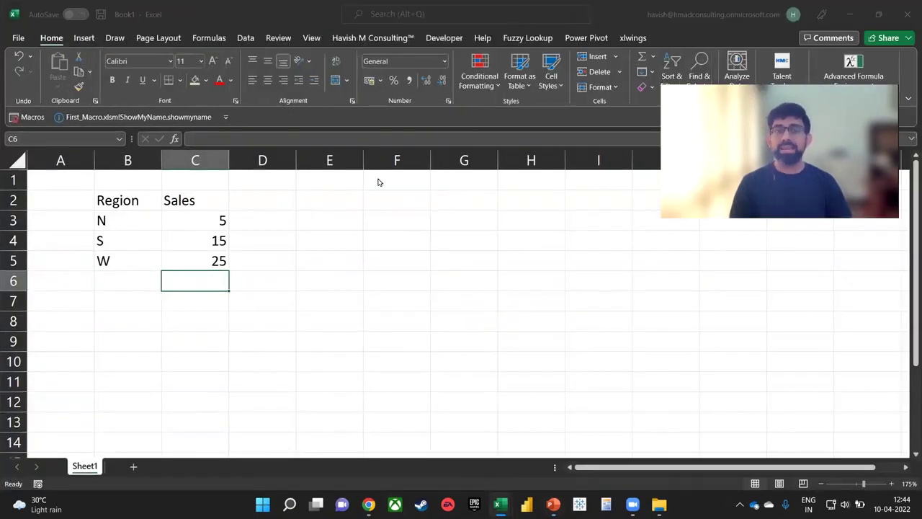
key(alt+Tab)
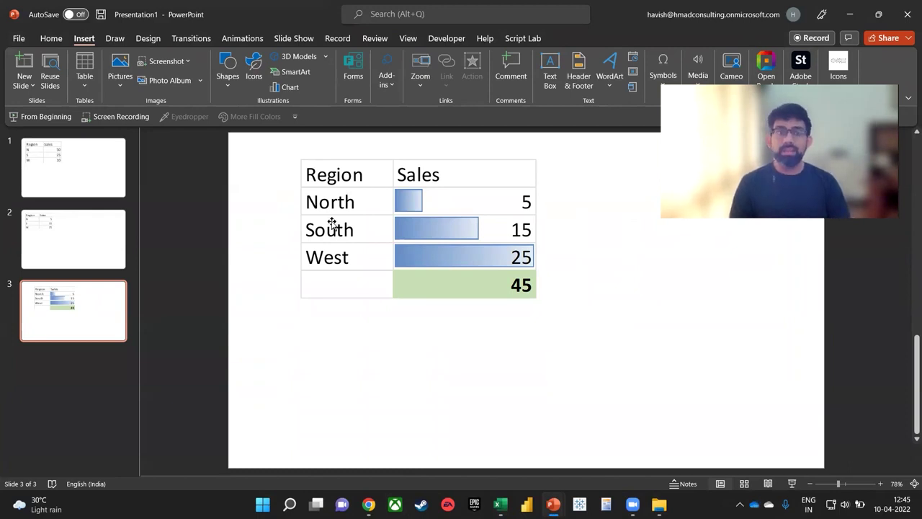
Step: Launch Word and create a blank document
key(super)
text(word)
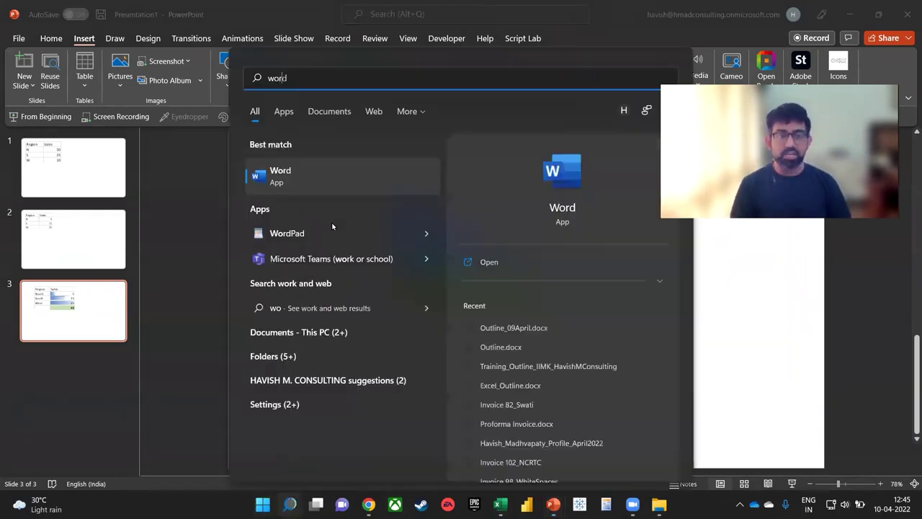
key(Return)
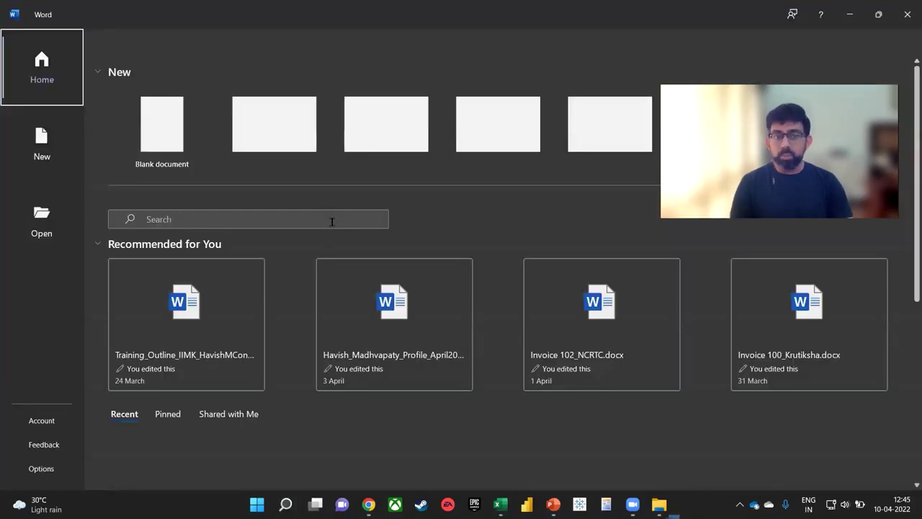
click(165, 164)
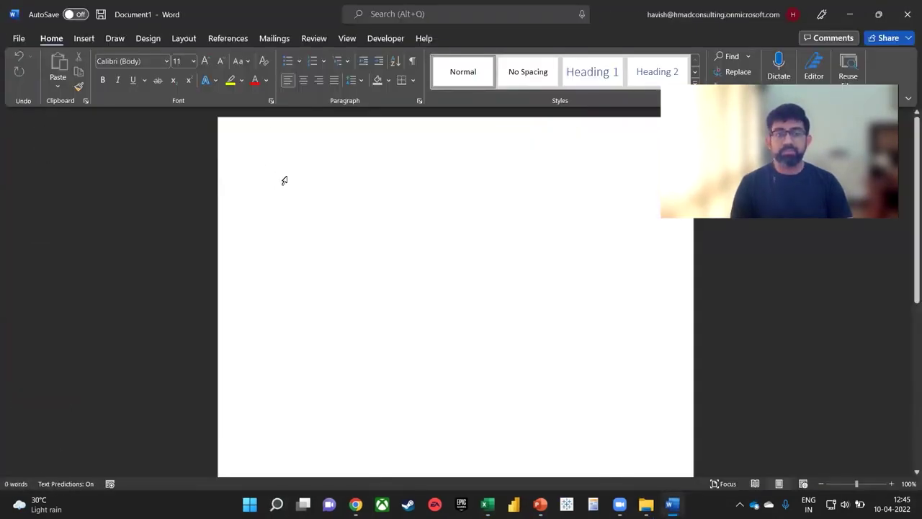
Step: Switch to Book1 in Excel and copy the Region and Sales table in B2:C5
key(alt+Tab)
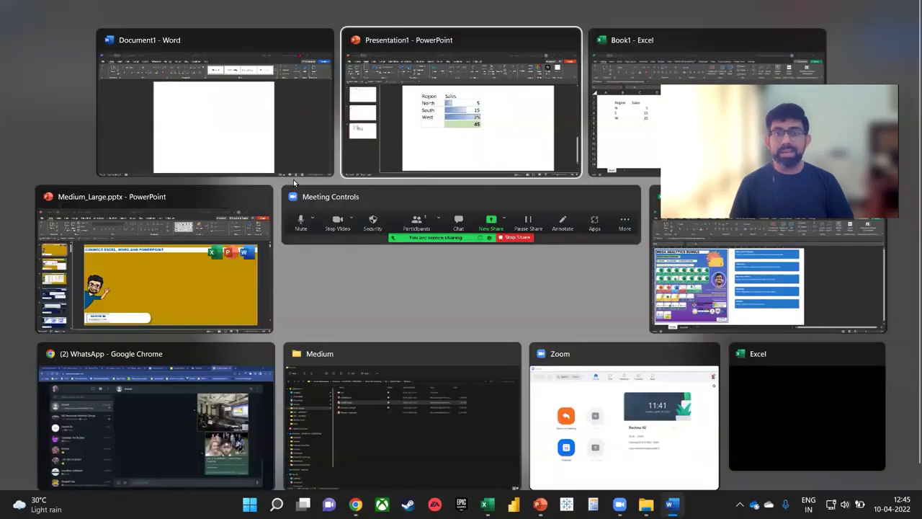
key(alt+Tab)
key(Up)
key(ctrl+a)
key(ctrl+c)
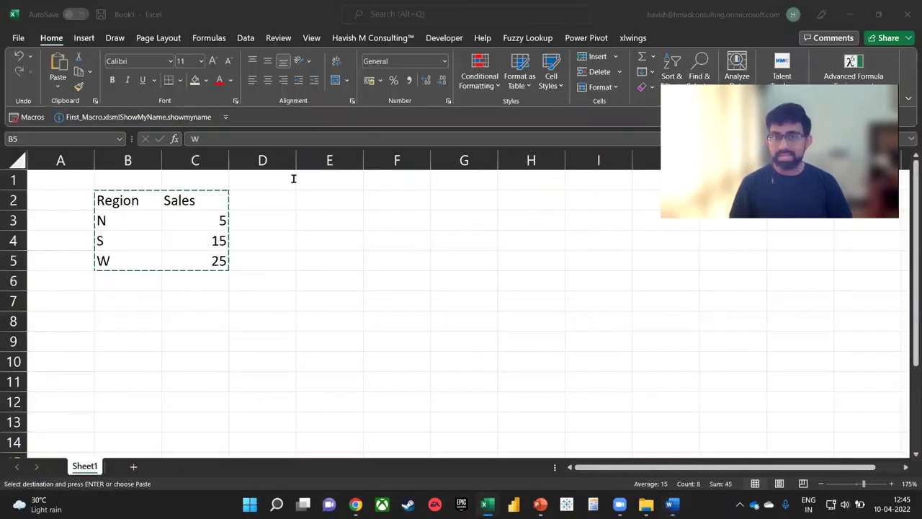
Step: Paste the copied table into the Word document with the Link & Use Destination Styles option
key(alt+Tab)
text(v)
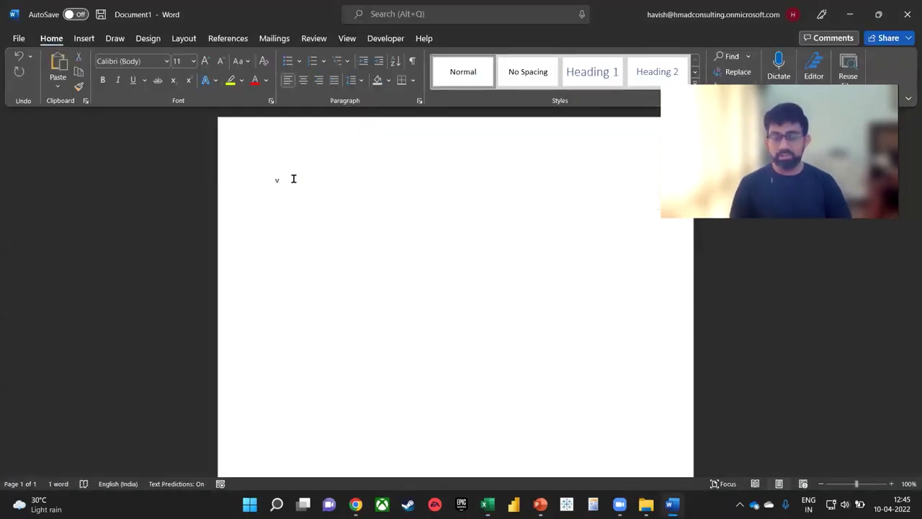
key(BackSpace)
key(ctrl+v)
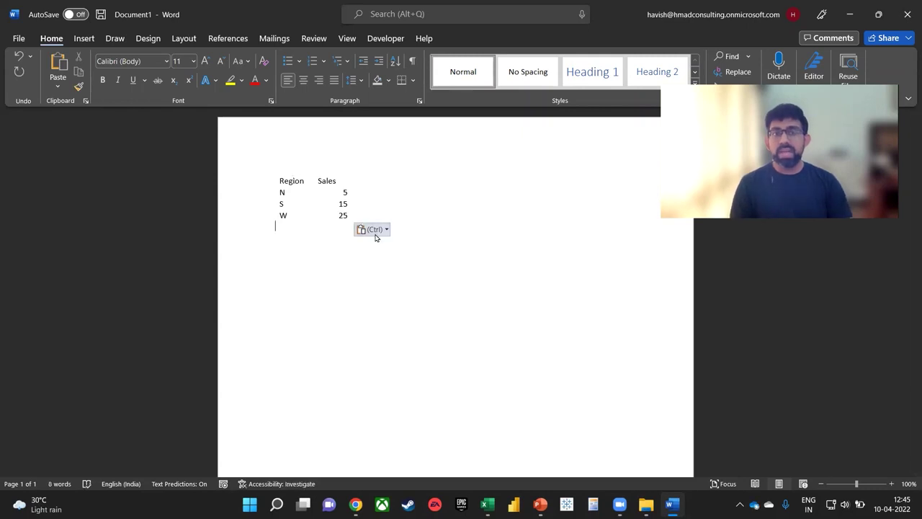
click(374, 232)
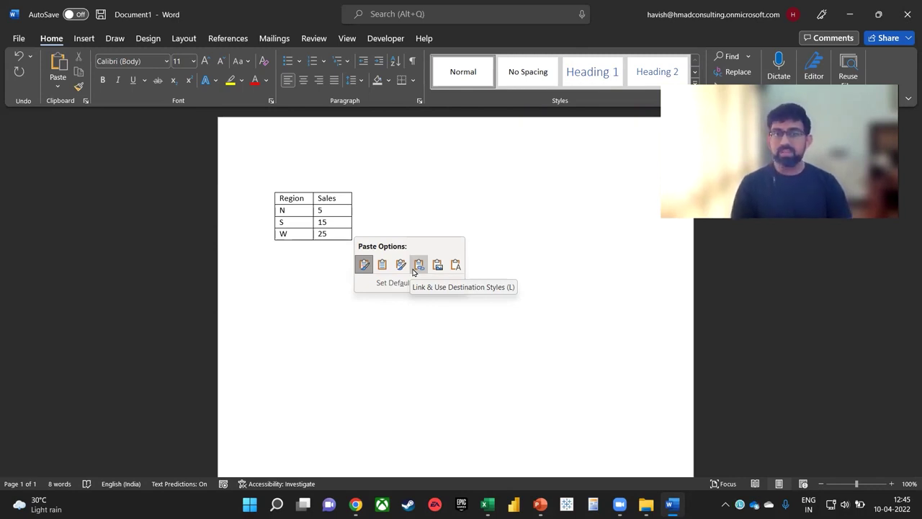
click(418, 265)
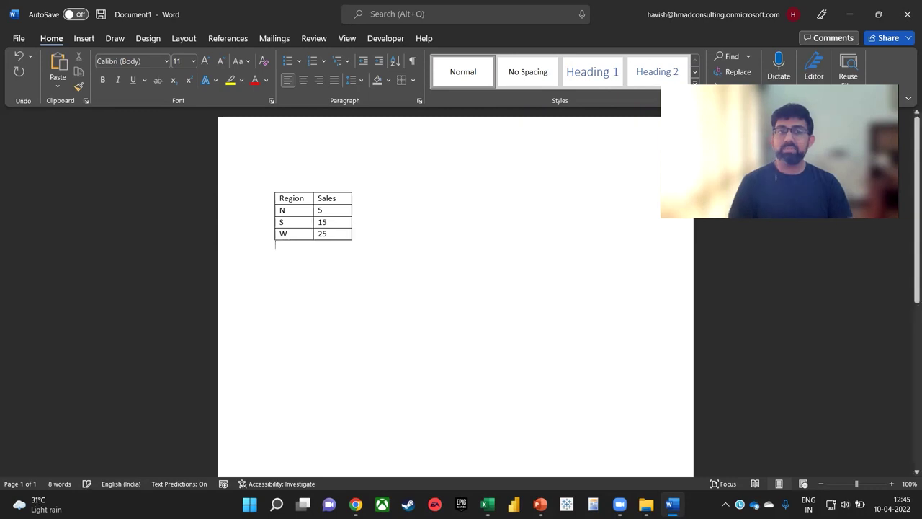
Step: Delete the pasted Region and Sales table from the Word document
scroll(292, 208, up, 4)
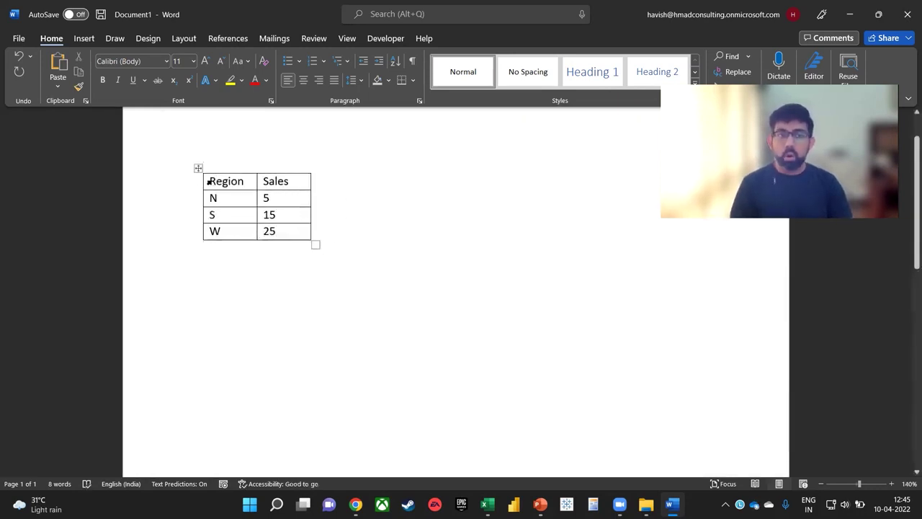
click(197, 168)
key(BackSpace)
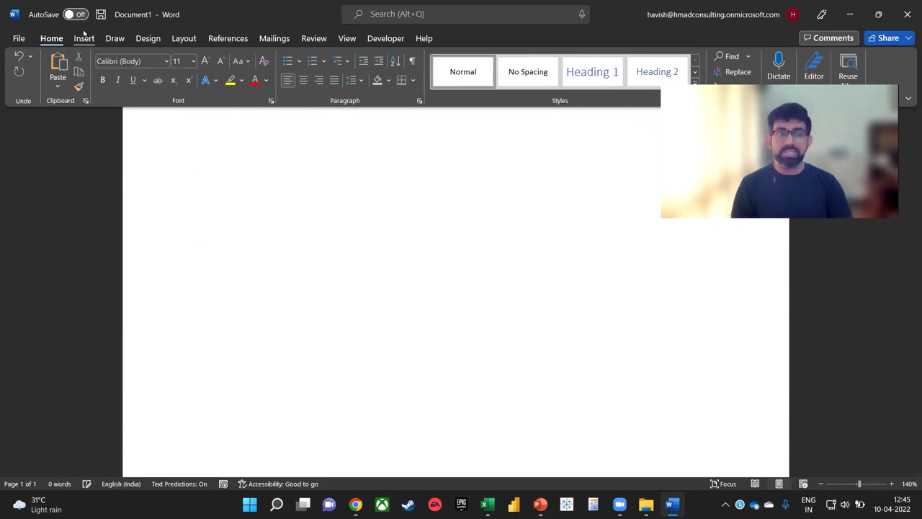
Step: Insert an embedded Excel spreadsheet into the Word document
click(84, 38)
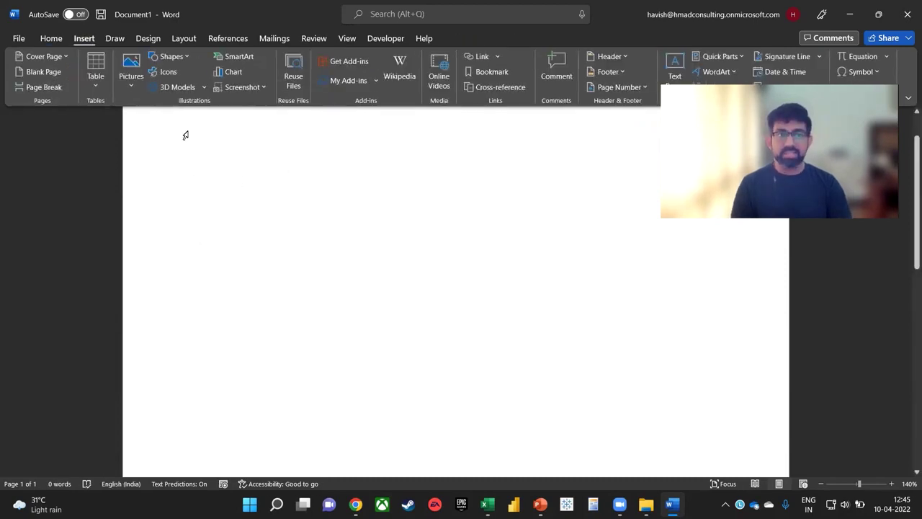
click(96, 72)
click(128, 270)
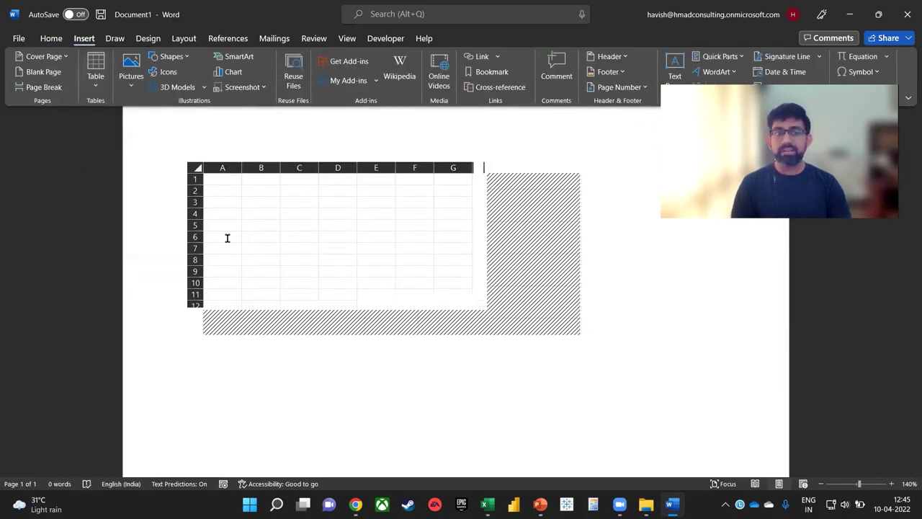
Step: Copy the Region and Sales table from Book1 in Excel and paste it as links into the embedded spreadsheet in the Word document
key(alt+Tab)
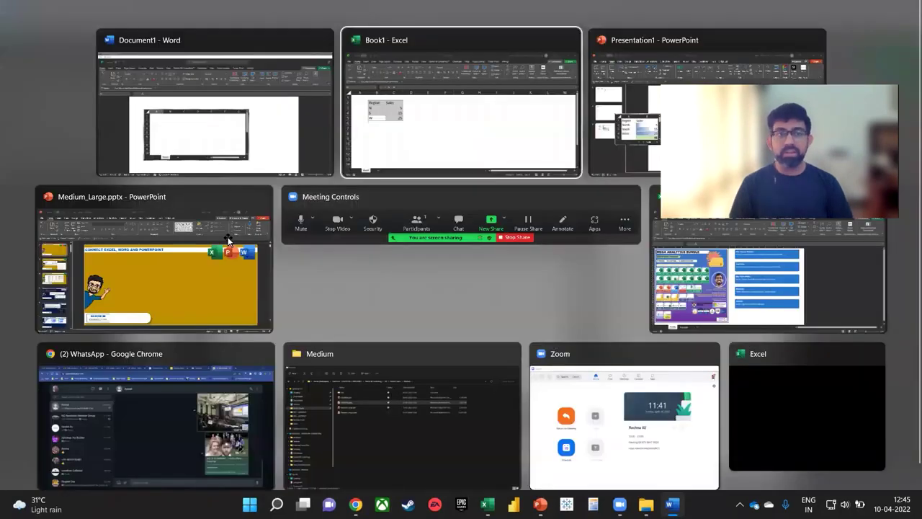
key(ctrl+c)
key(alt+Tab)
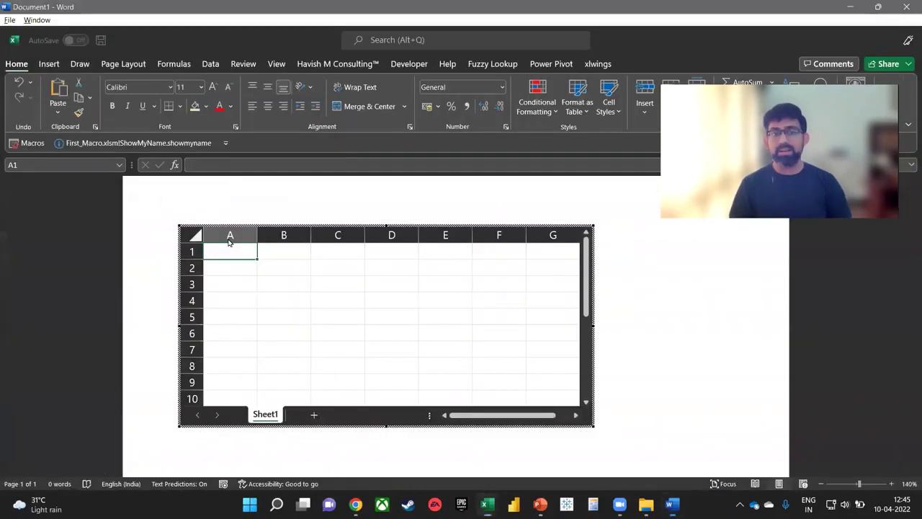
click(58, 112)
click(72, 244)
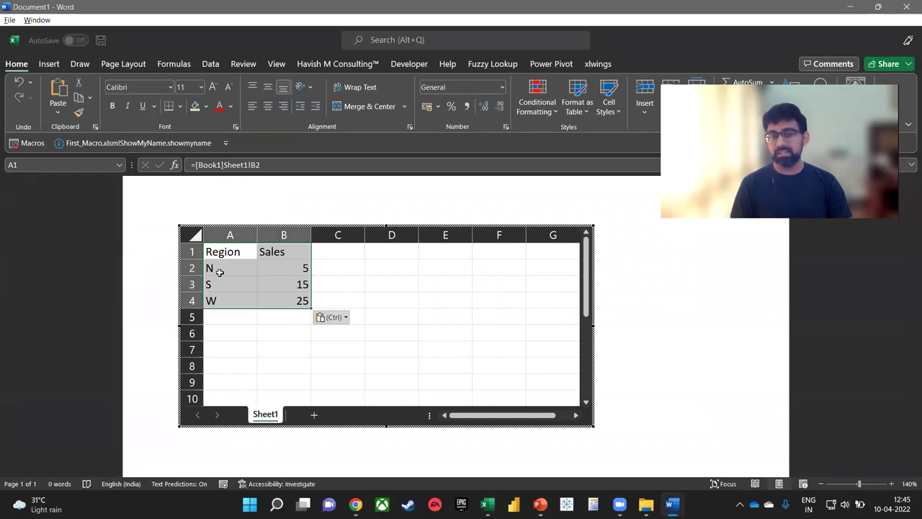
key(Escape)
key(Escape)
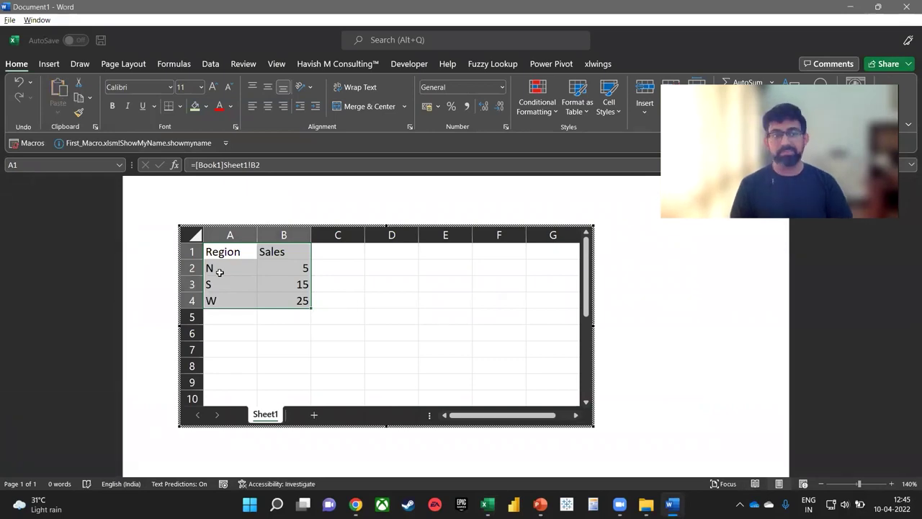
Step: Switch to Book1 in Excel, insert a column chart of Sales by Region beside the table, and copy it
key(alt+Tab)
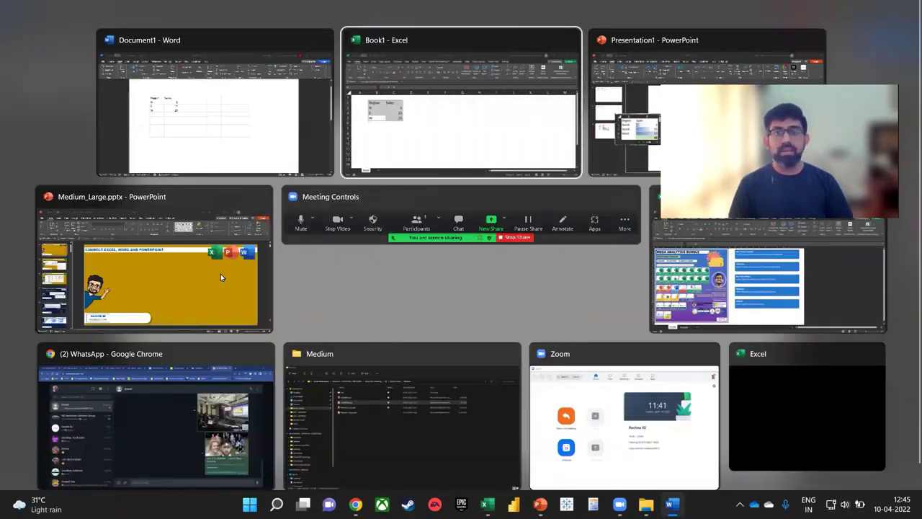
key(alt+Tab)
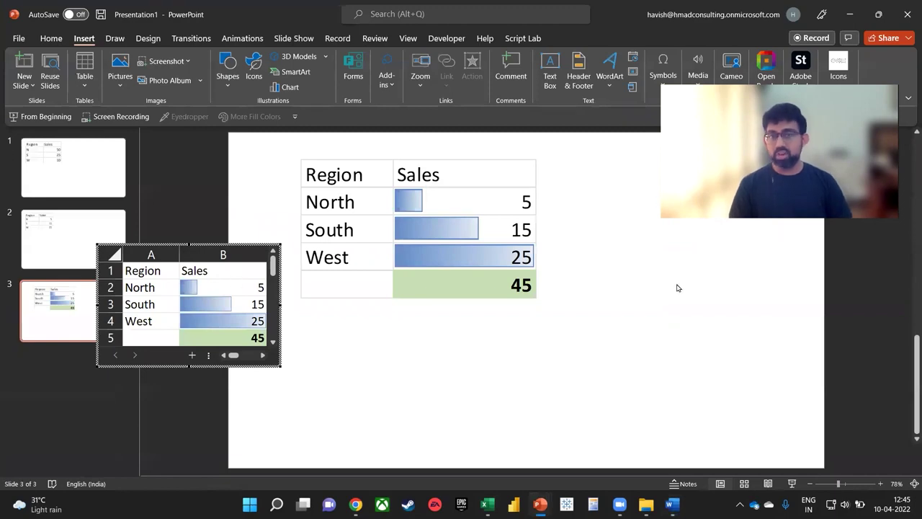
key(alt+Tab)
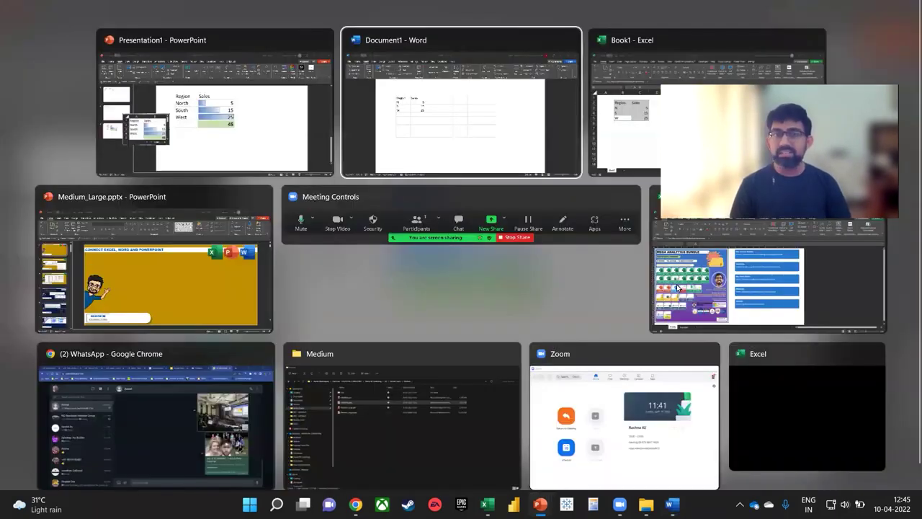
key(alt+Tab)
key(Up)
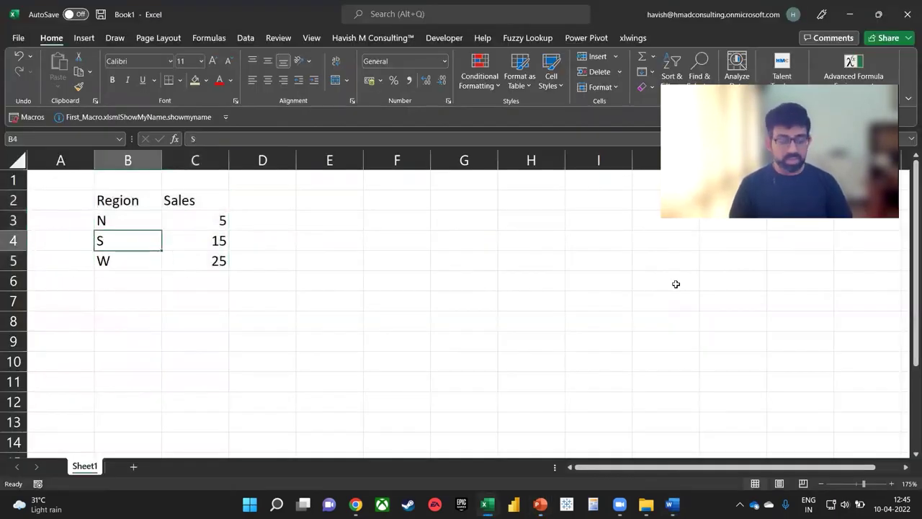
key(alt+F1)
scroll(461, 270, down, 5)
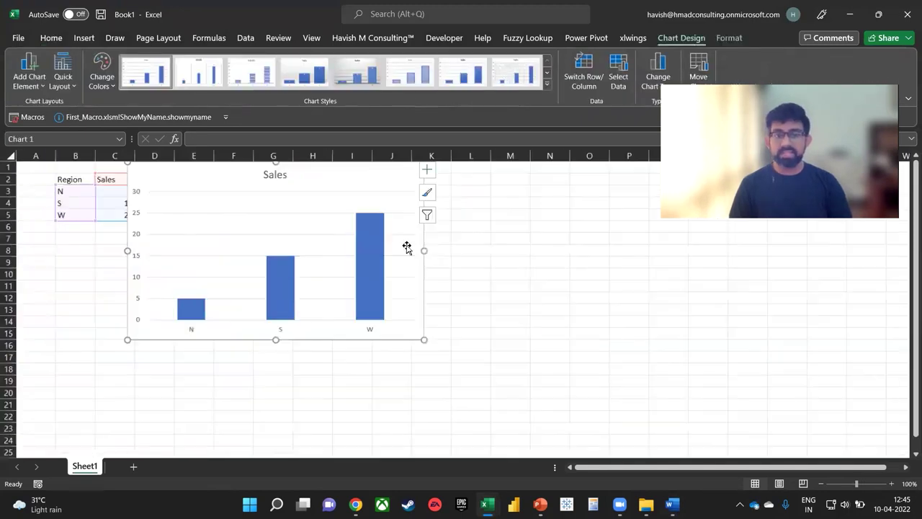
drag(408, 247, 454, 238)
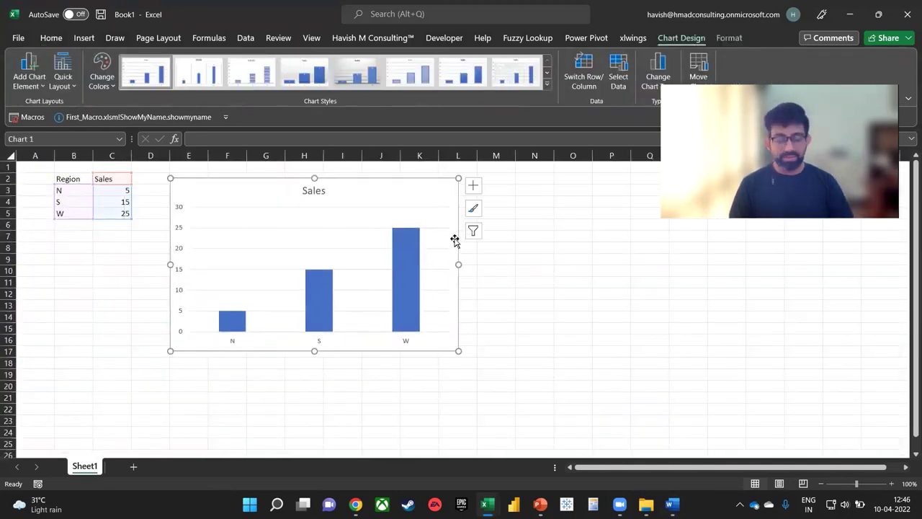
click(472, 185)
key(Escape)
Step: Switch to Presentation1 in PowerPoint, add a slide after slide 3, and delete its title and text placeholders
key(super+Tab)
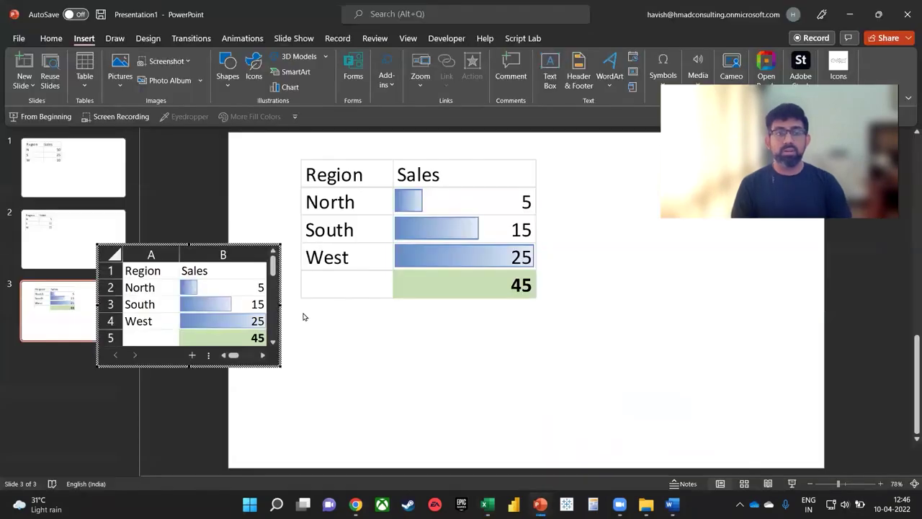
click(74, 177)
click(80, 303)
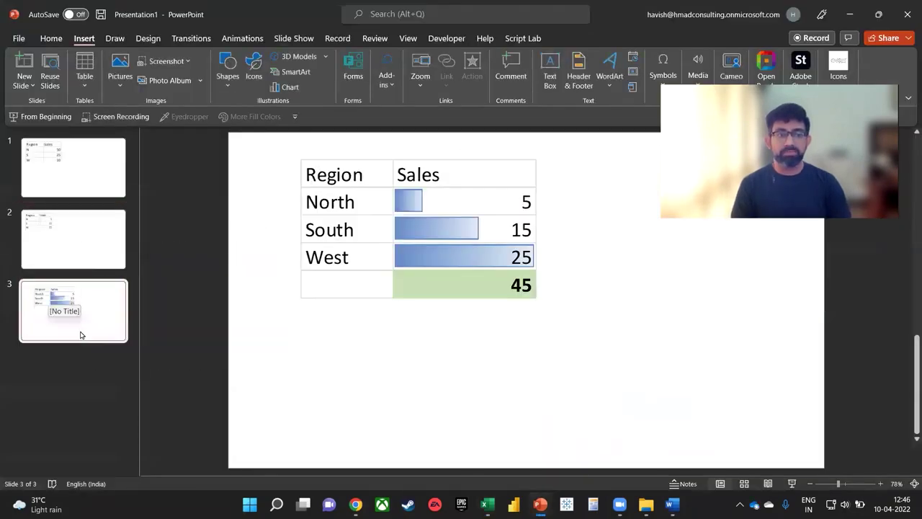
key(Return)
click(195, 286)
key(ctrl+a)
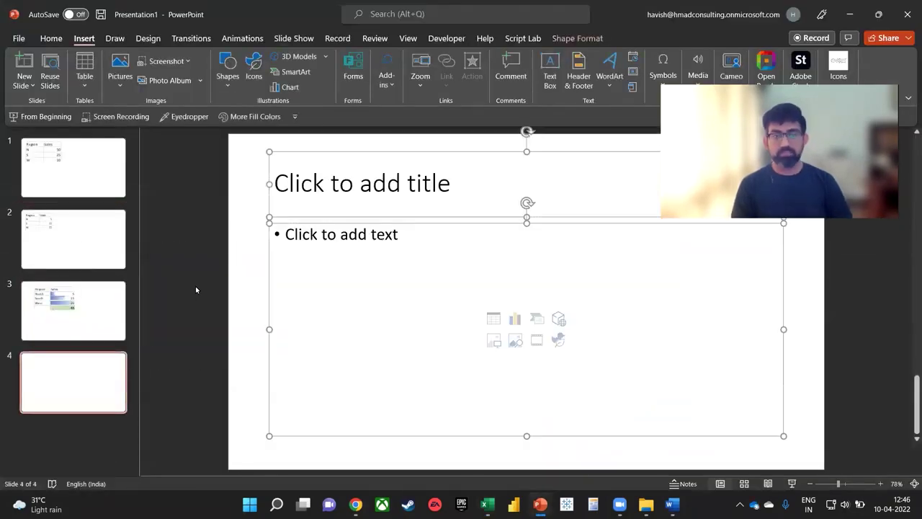
key(Delete)
Step: Paste the Sales chart on slide 4 with Keep Source Formatting & Link Data, and enlarge it in the slide's upper-left area
key(ctrl+v)
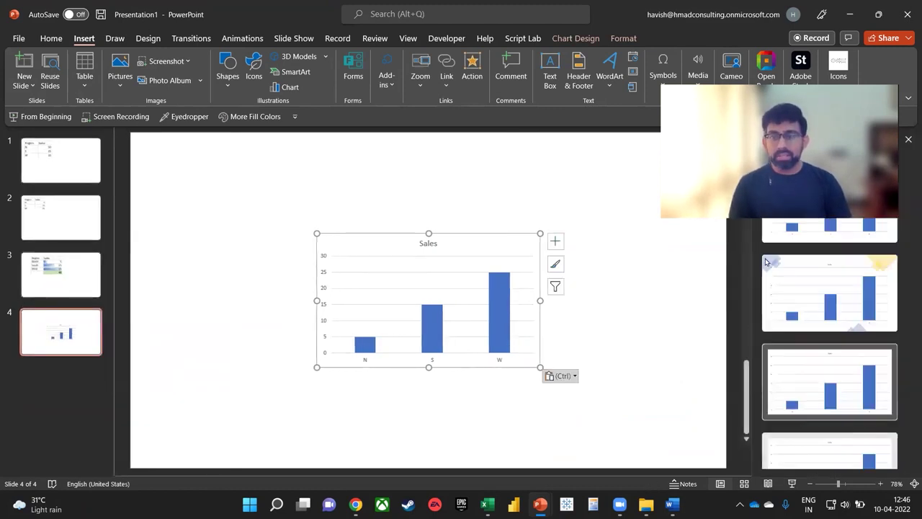
click(909, 140)
click(652, 374)
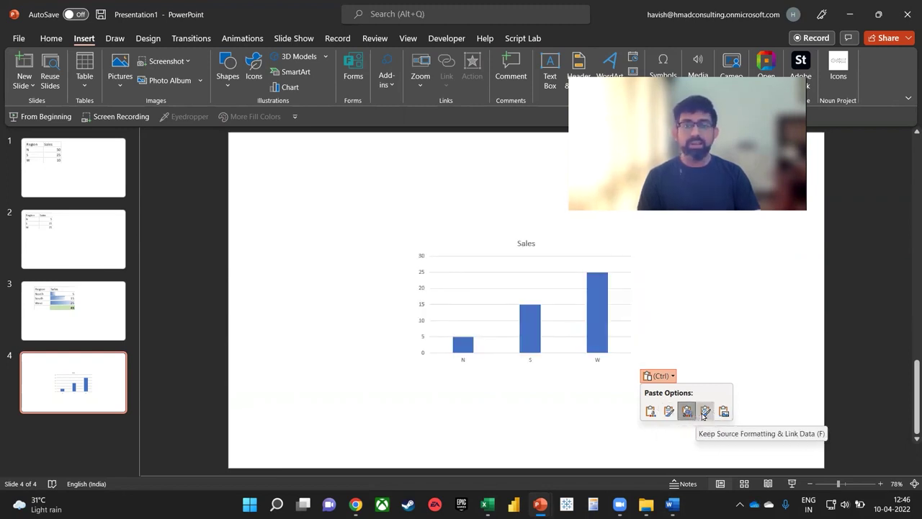
click(703, 417)
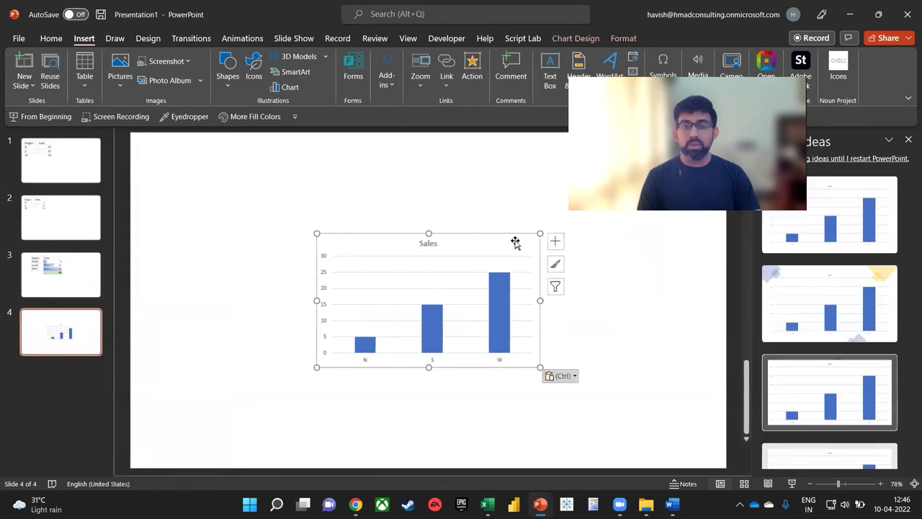
drag(507, 233, 329, 152)
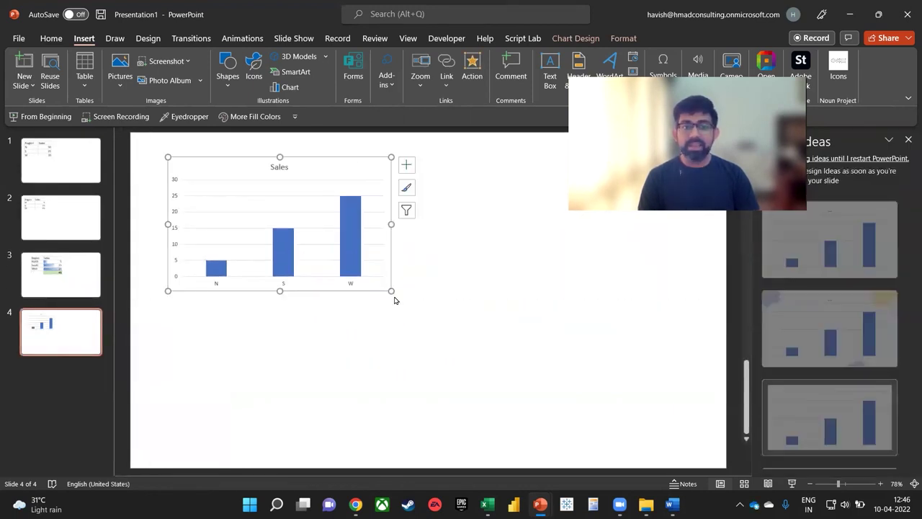
drag(394, 297, 494, 350)
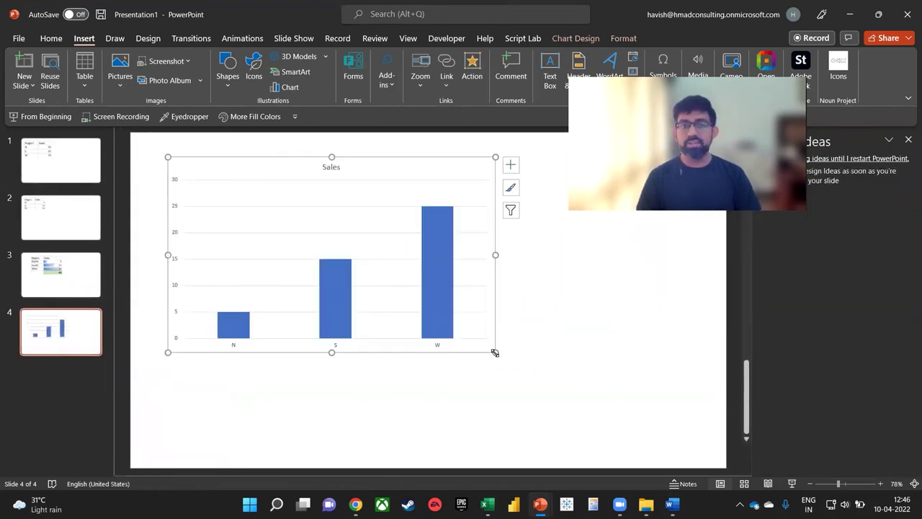
Step: Switch to Book1 in Excel and set the sales of N, S and W to 10, 5 and 5
key(alt+Tab)
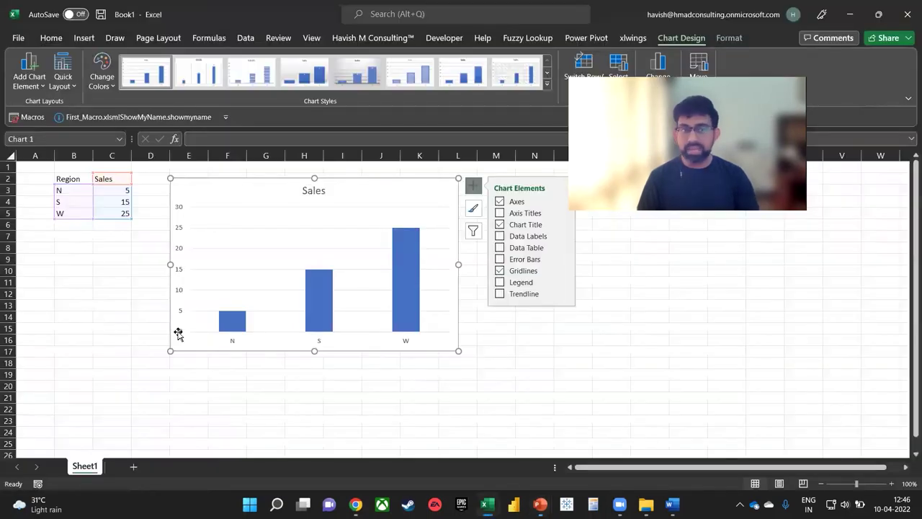
click(115, 192)
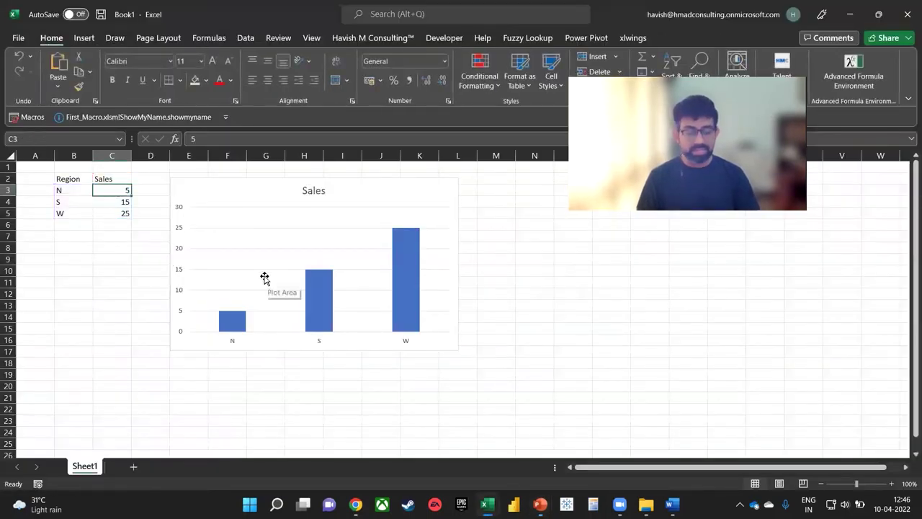
text(10)
key(Return)
text(5)
key(Return)
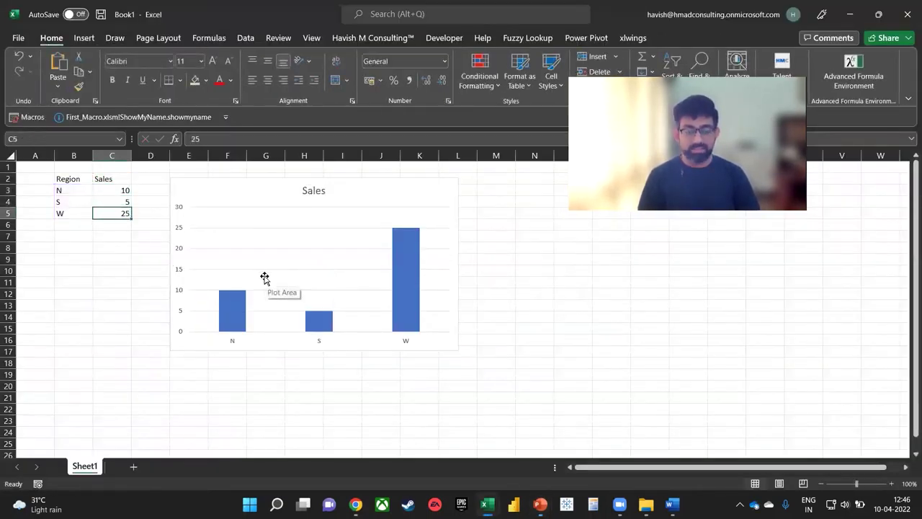
text(5)
key(Return)
Step: Switch to Presentation1 in PowerPoint and add an empty slide after the chart slide
key(alt+Tab)
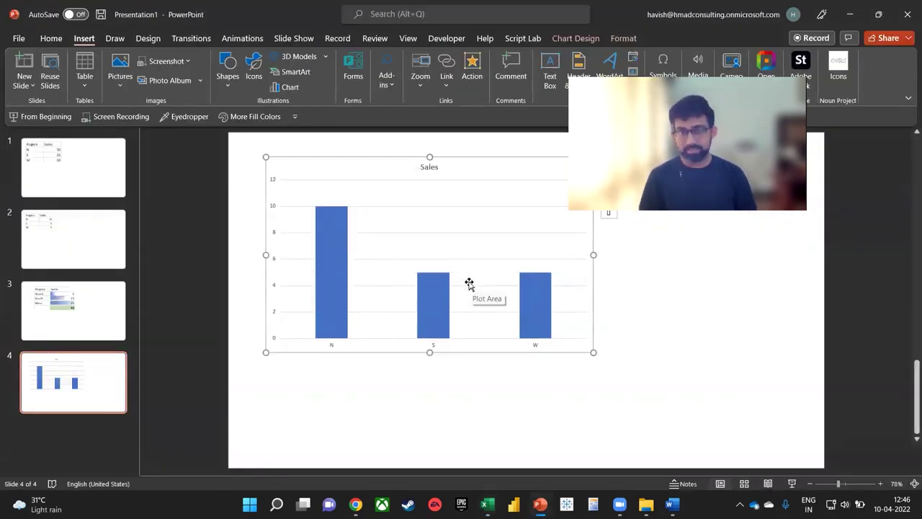
click(111, 432)
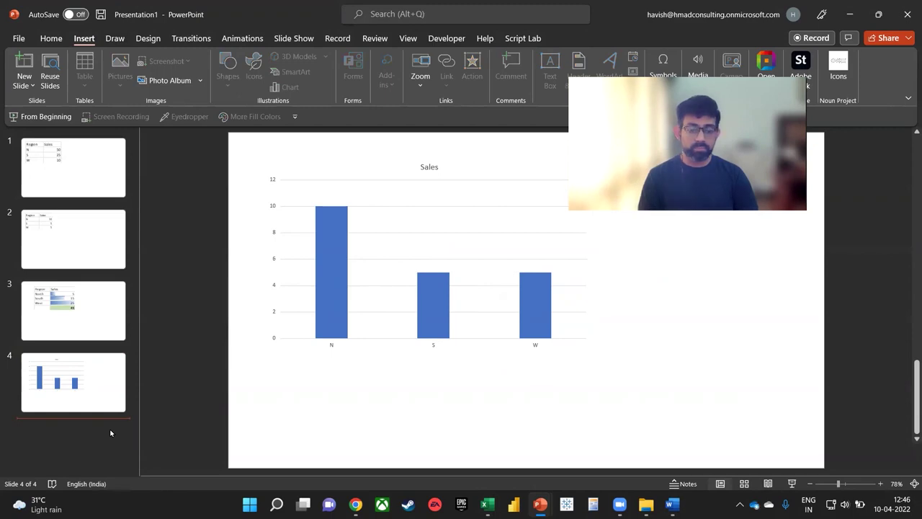
key(Return)
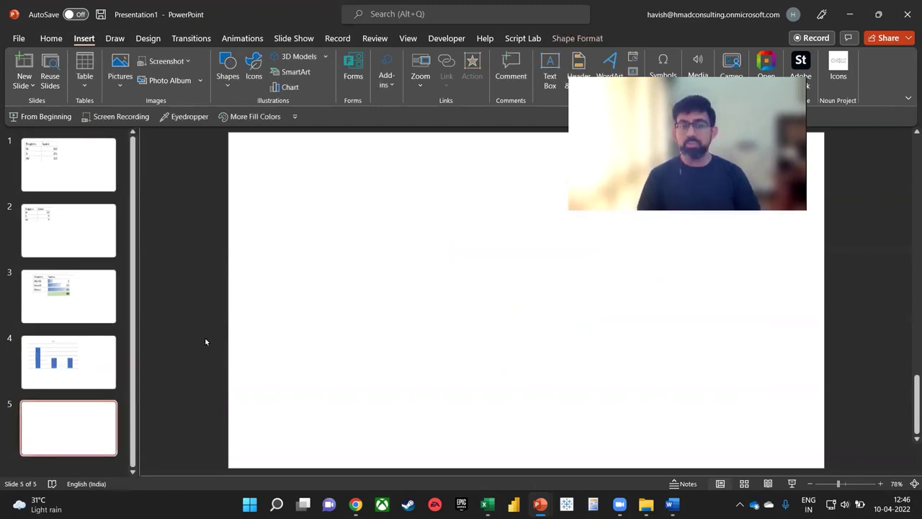
Step: Switch to Book1 in Excel and delete the Sales chart from Sheet1
key(alt+Tab)
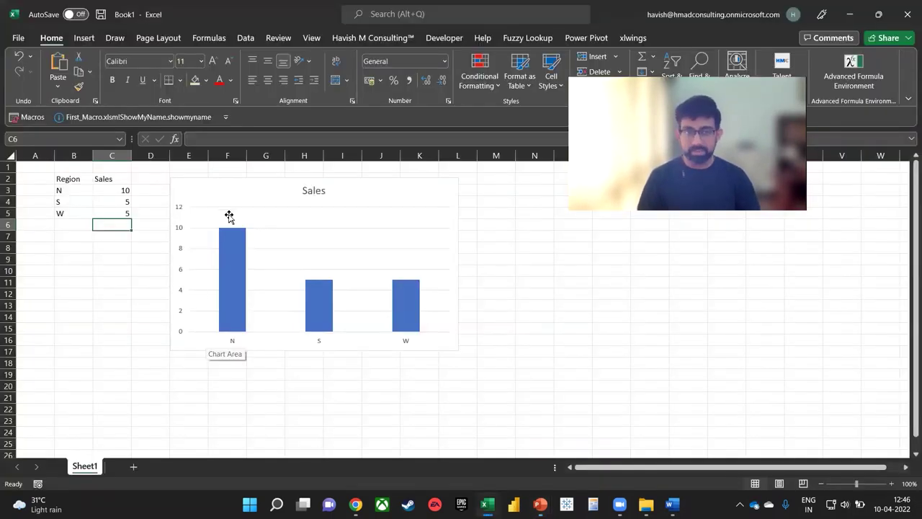
click(237, 186)
key(Delete)
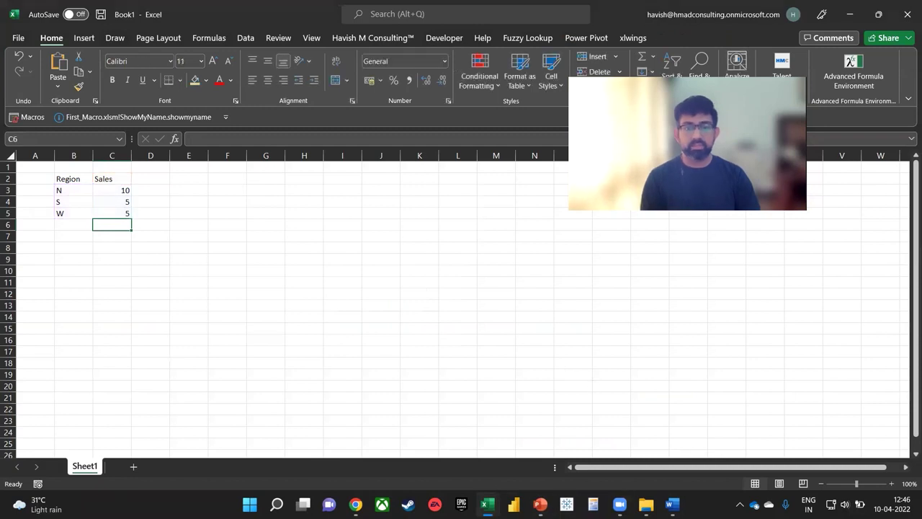
Step: Open the Global Superstore Orders 2016 - Cleaned.xlsx workbook in Excel
mouse_move(541, 504)
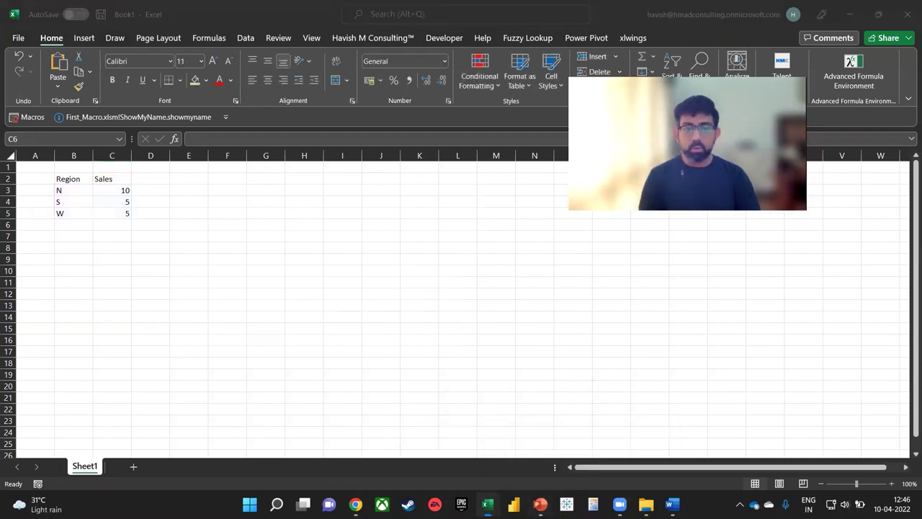
right_click(488, 504)
click(459, 220)
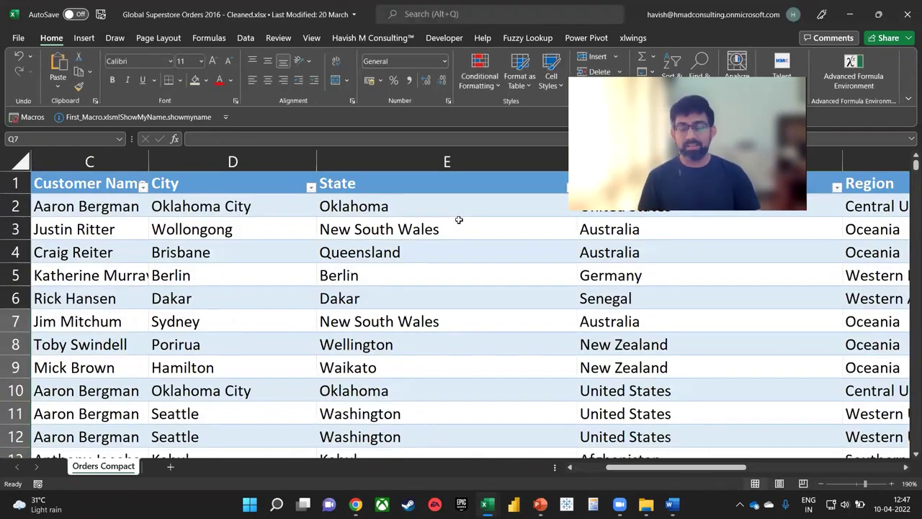
ctrl+scroll(264, 258, down, 1)
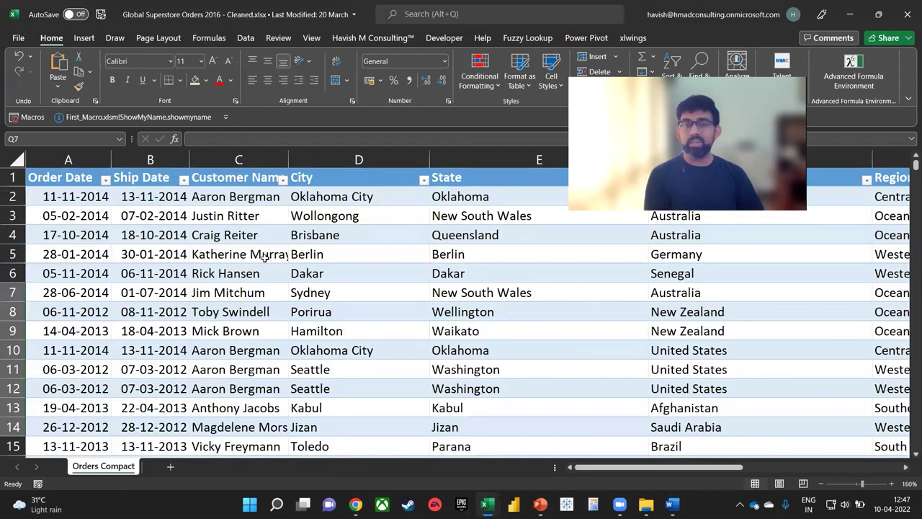
key(alt+n)
key(v)
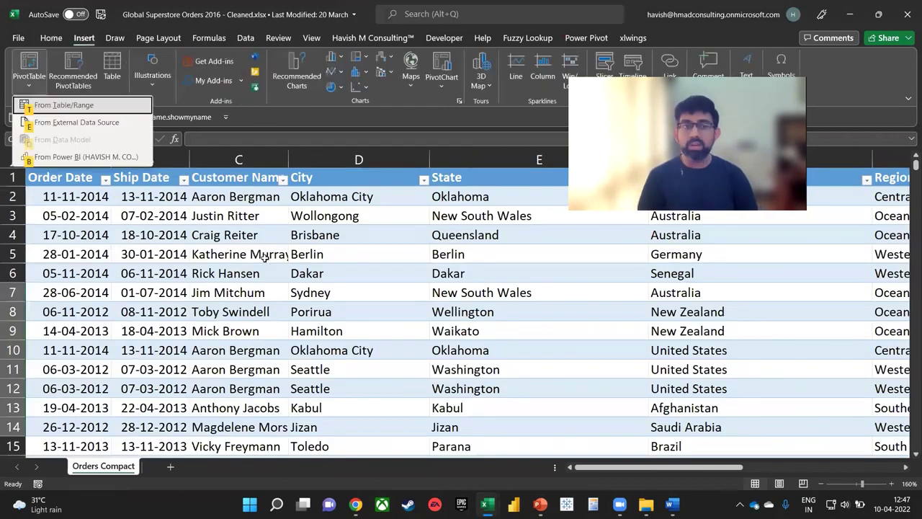
key(t)
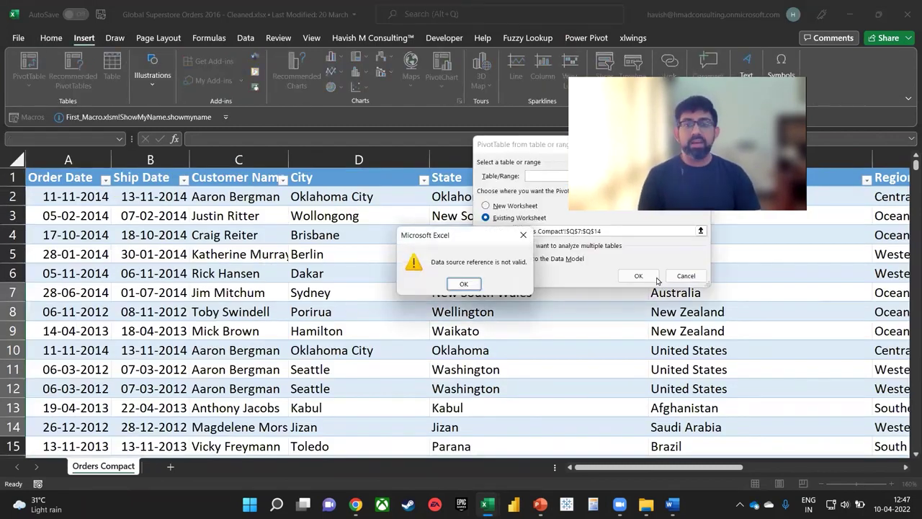
click(461, 283)
click(679, 274)
key(alt+n)
key(v)
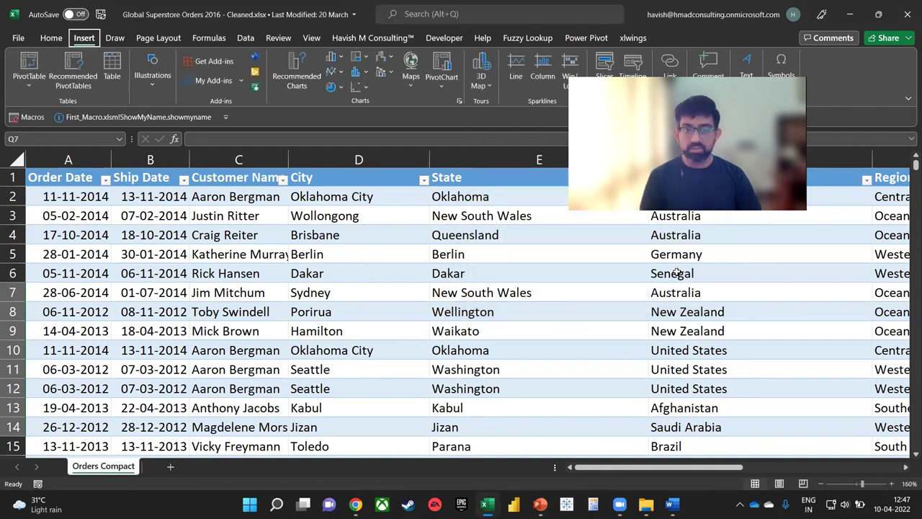
key(t)
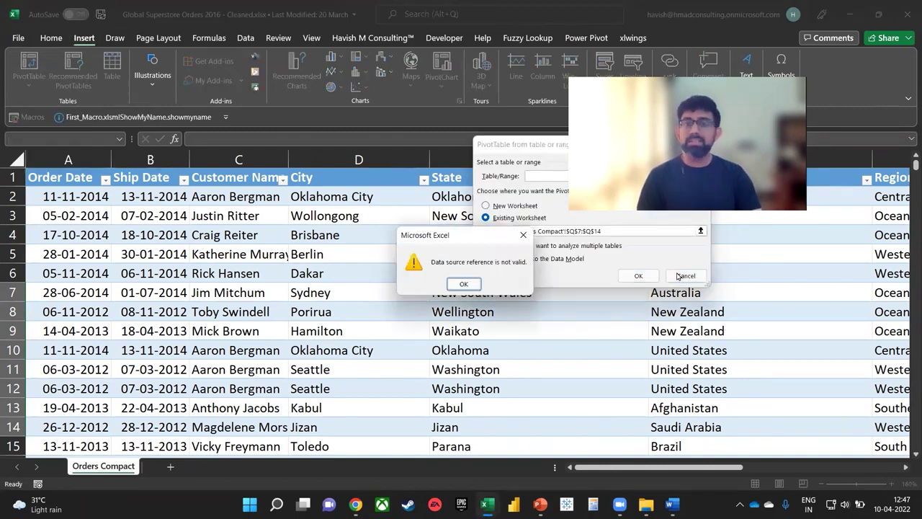
key(Return)
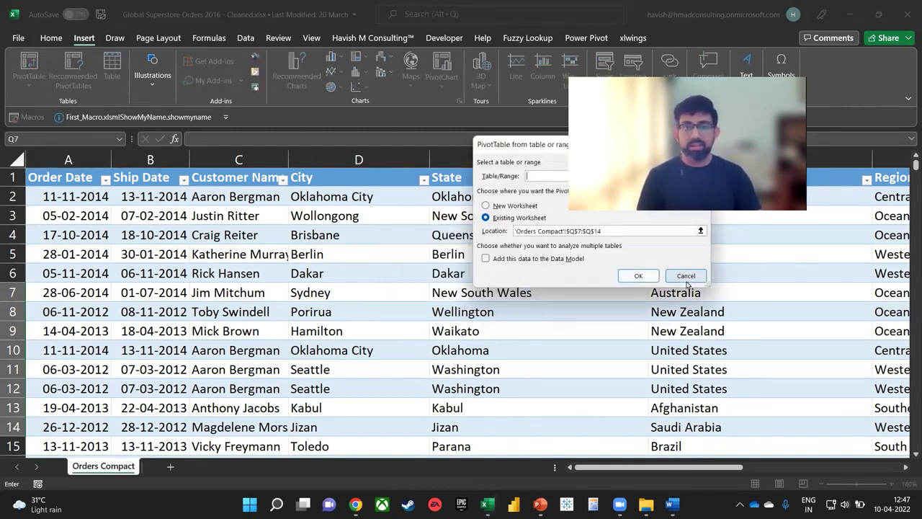
click(683, 276)
Step: Create a PivotTable on a new worksheet from the whole orders table in Orders Compact
key(ctrl+a)
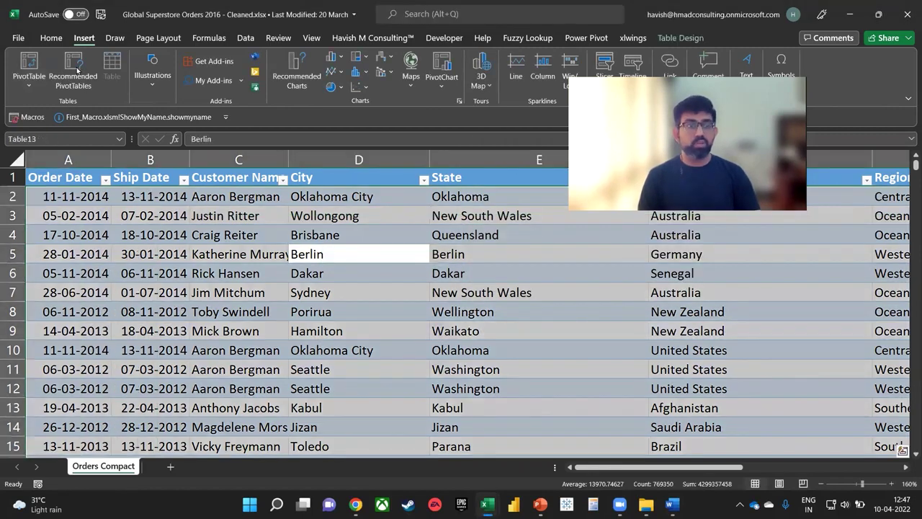
click(29, 62)
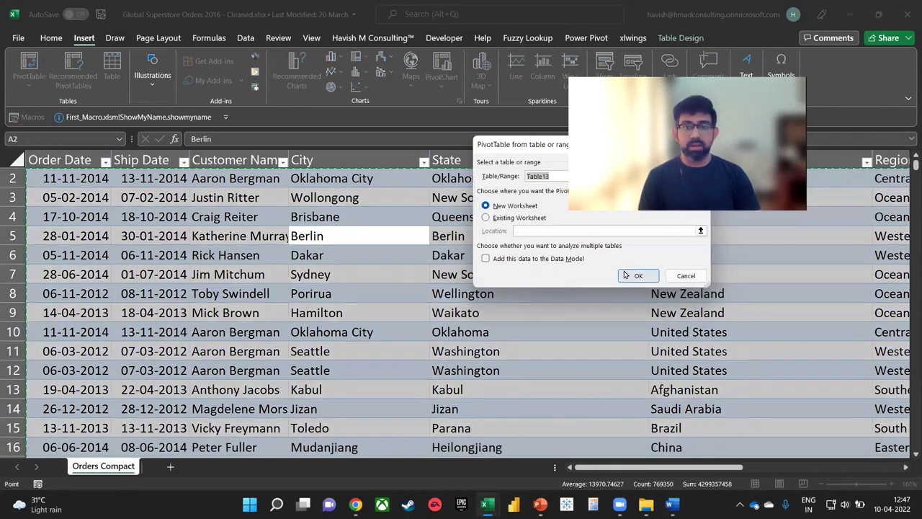
click(626, 275)
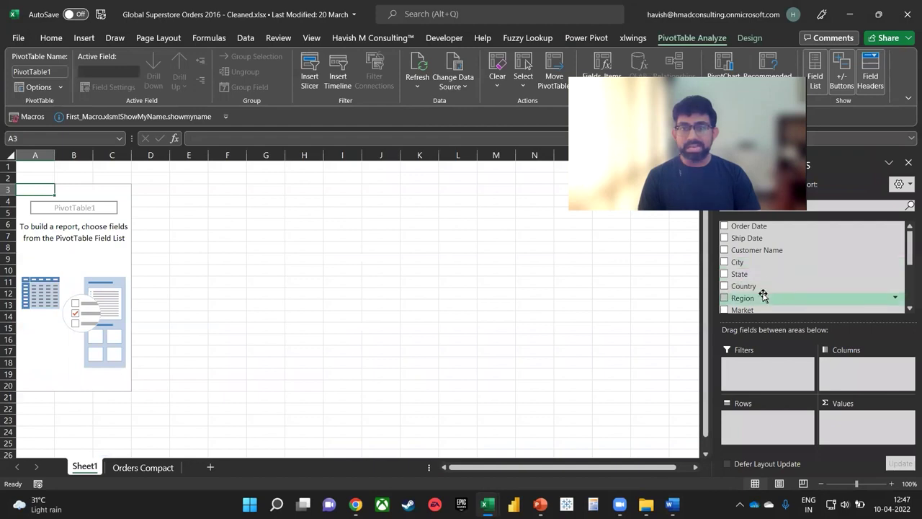
Step: Sum Sales as the PivotTable's values and add Market to its rows
scroll(778, 247, down, 3)
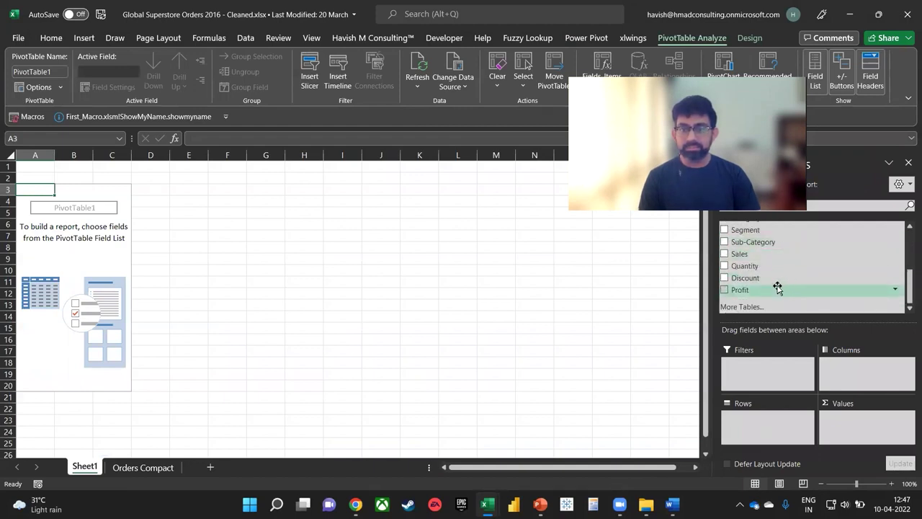
click(761, 254)
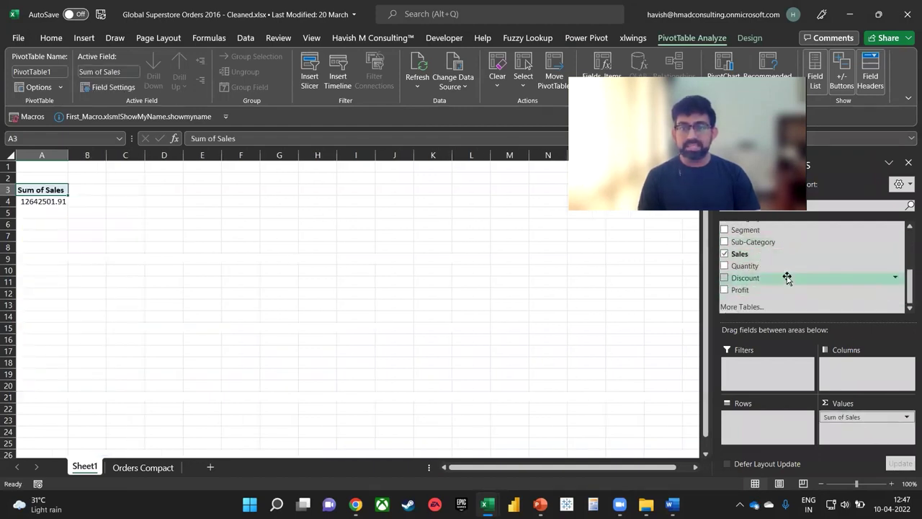
scroll(766, 268, up, 2)
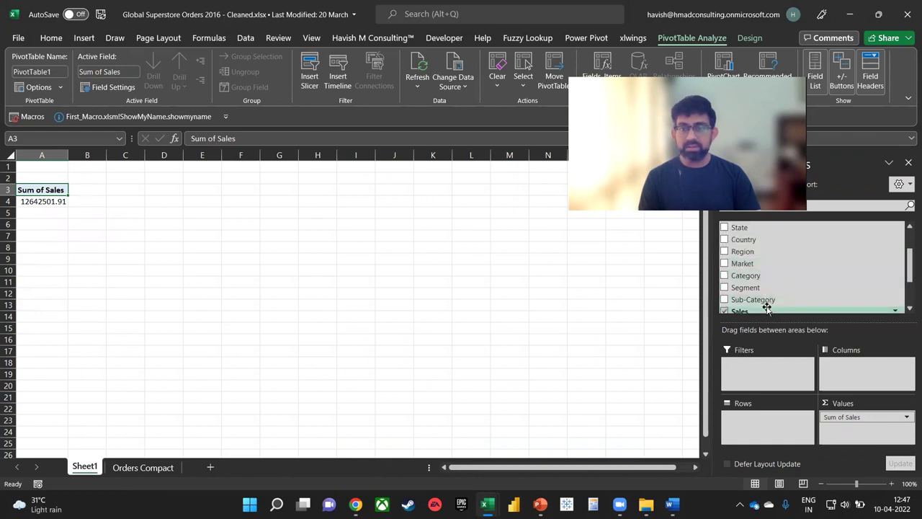
drag(750, 263, 771, 421)
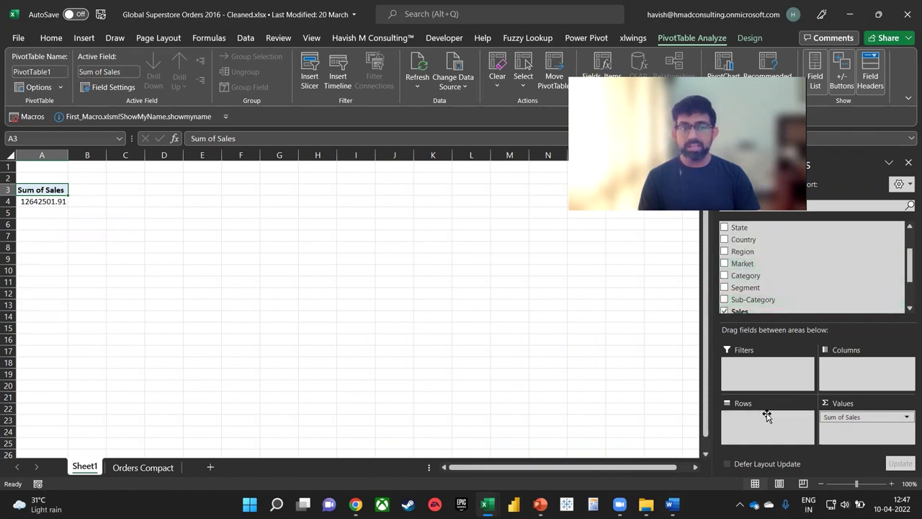
click(86, 224)
ctrl+scroll(86, 224, up, 4)
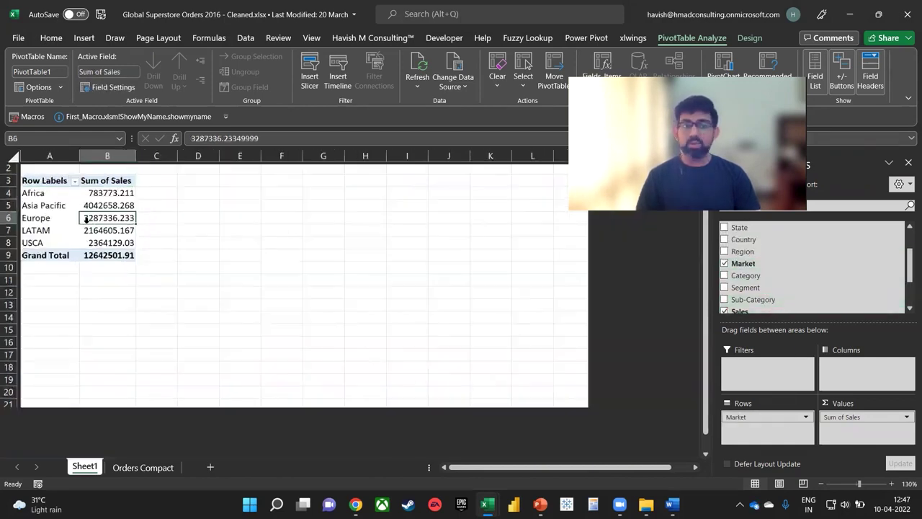
Step: Insert slicers for Category and Segment and place them side by side next to the PivotTable
click(749, 38)
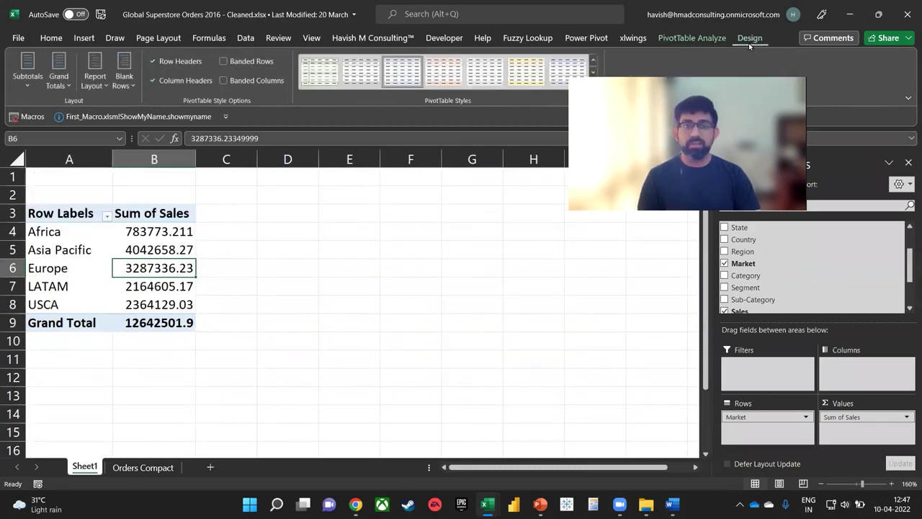
click(688, 38)
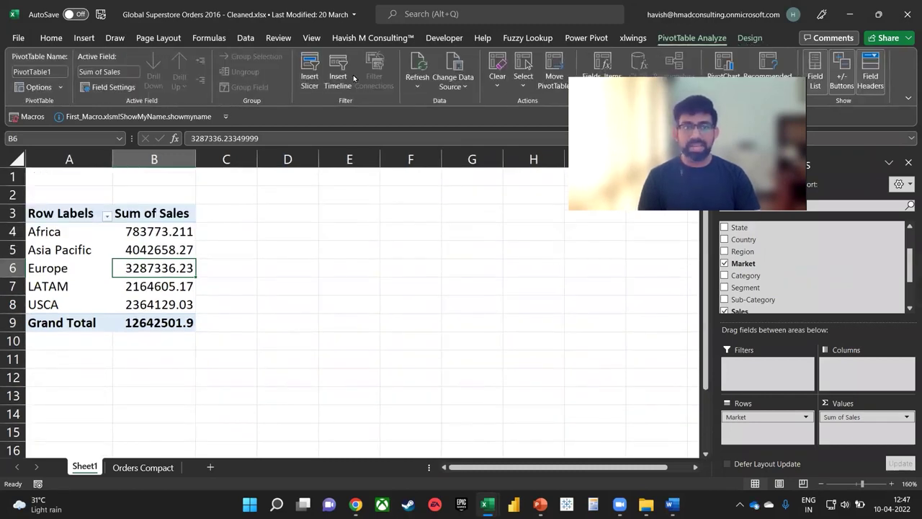
click(309, 78)
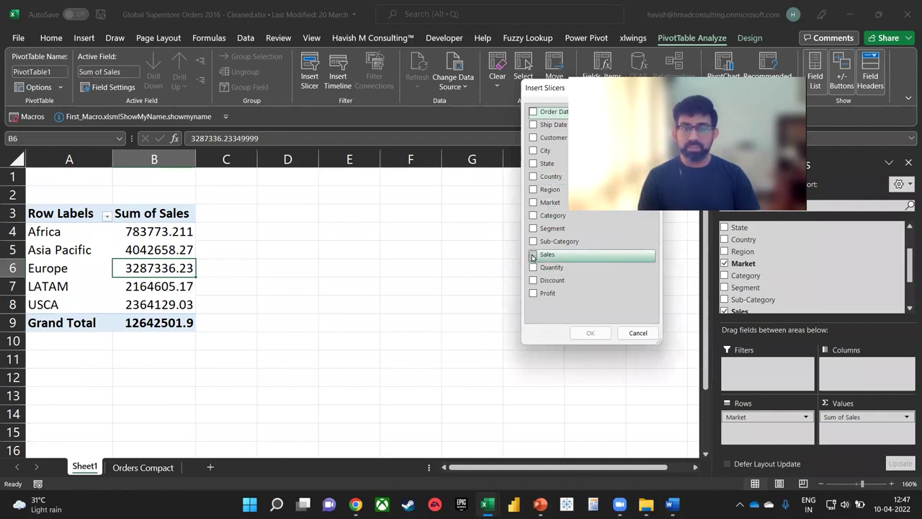
click(534, 229)
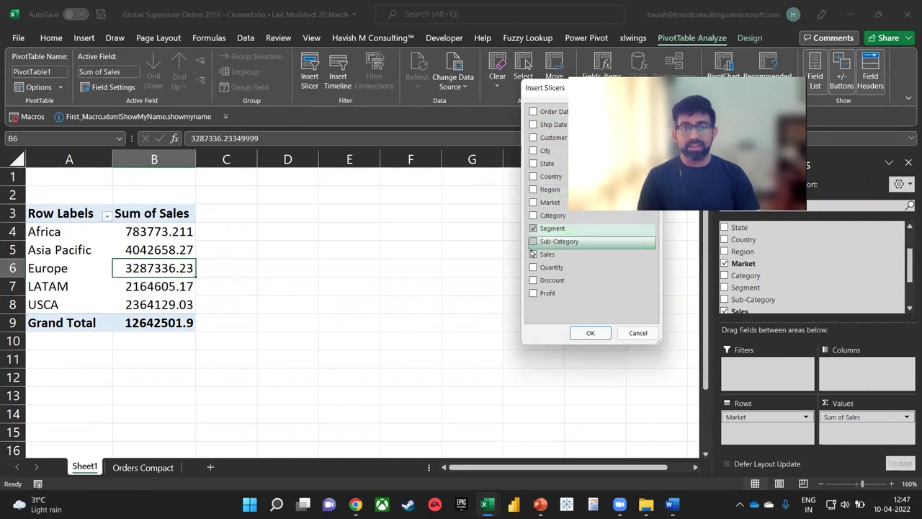
click(534, 216)
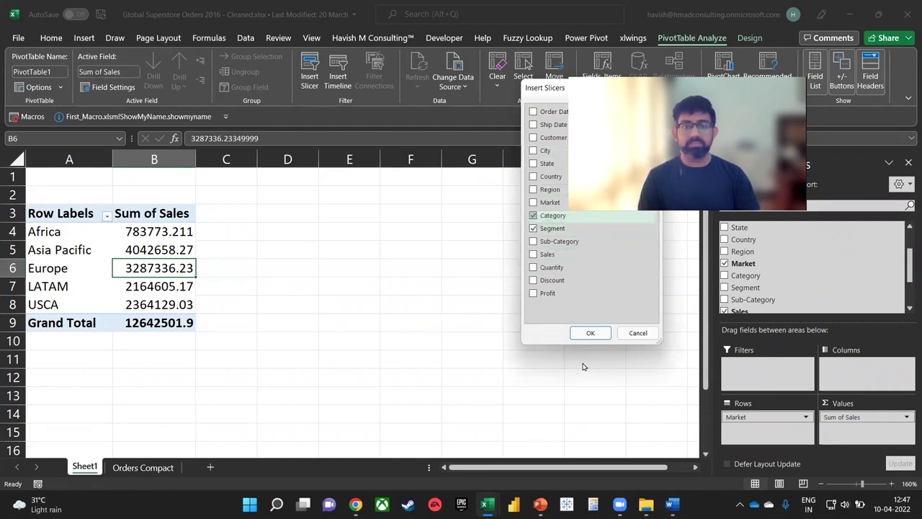
click(589, 333)
drag(377, 224, 503, 179)
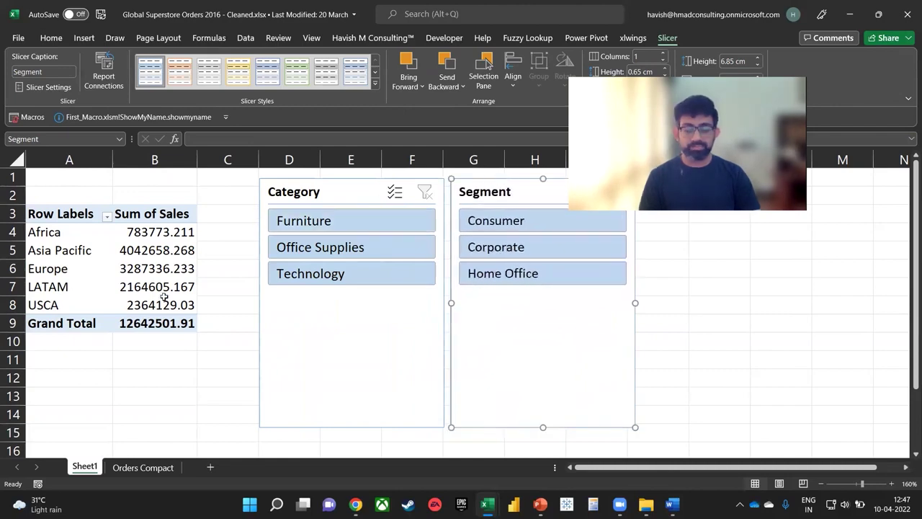
Step: Insert a doughnut PivotChart based on the PivotTable
click(154, 250)
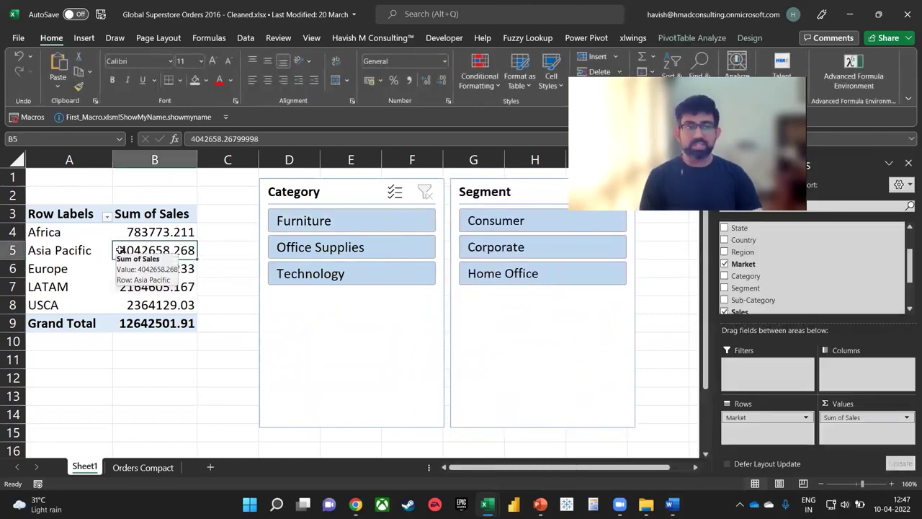
click(84, 38)
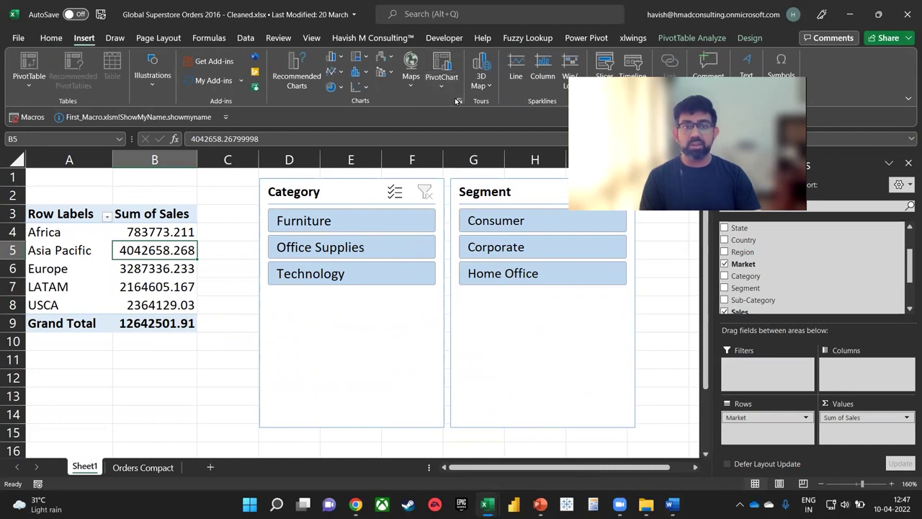
click(462, 106)
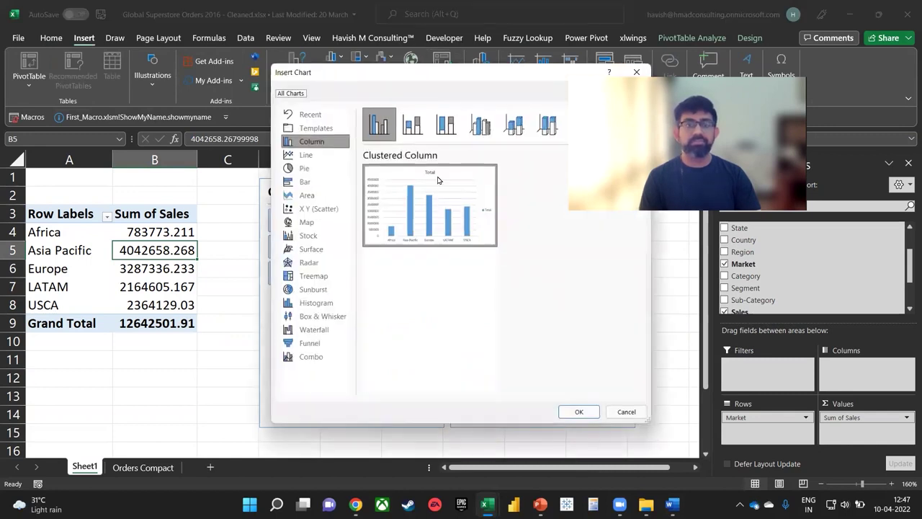
click(333, 182)
click(322, 173)
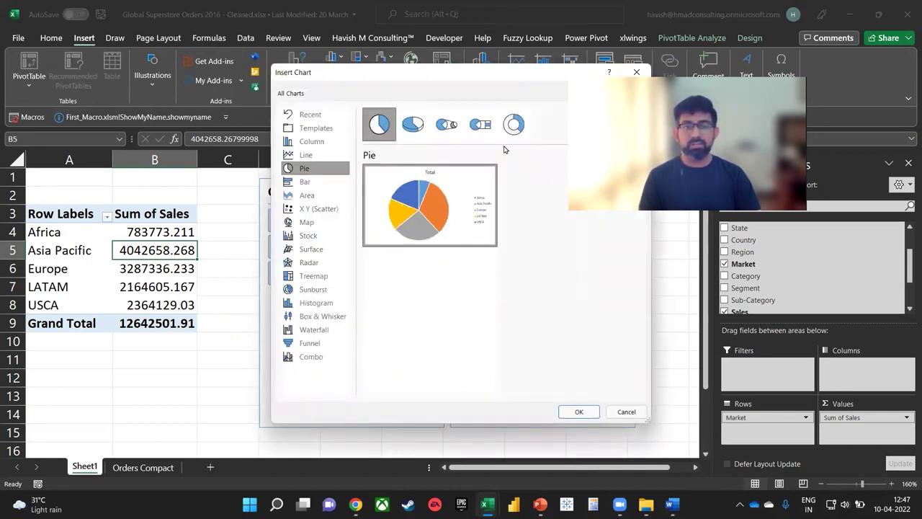
click(514, 125)
drag(483, 72, 429, 47)
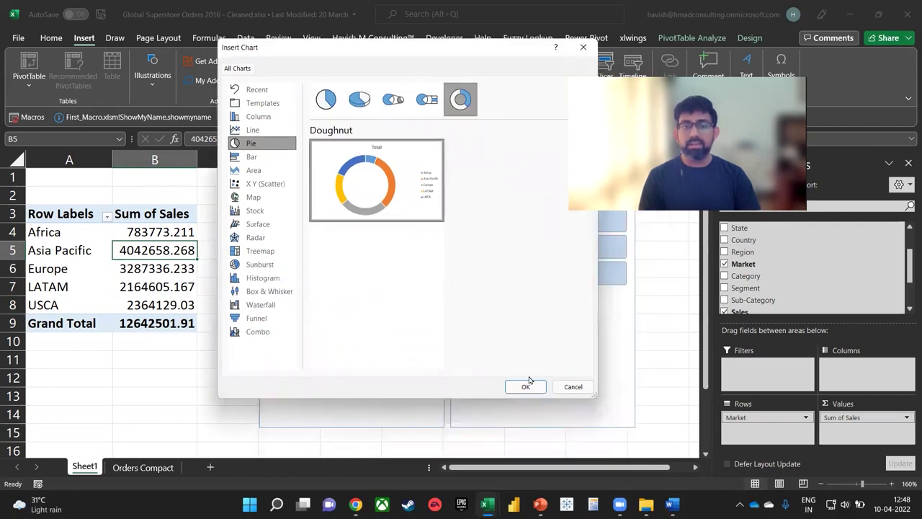
click(525, 387)
Step: Shrink the doughnut chart and place it directly below the PivotTable, starting at row 11
click(101, 377)
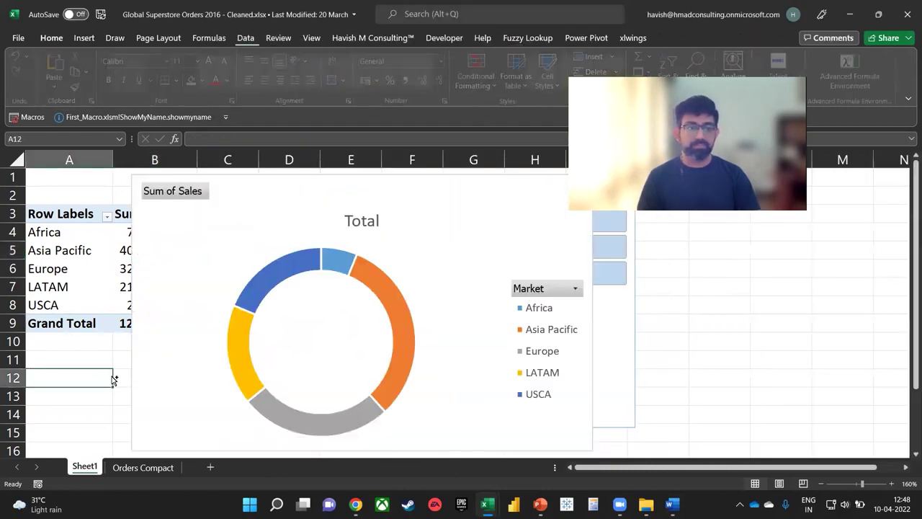
scroll(111, 376, down, 3)
scroll(111, 376, down, 1)
click(337, 195)
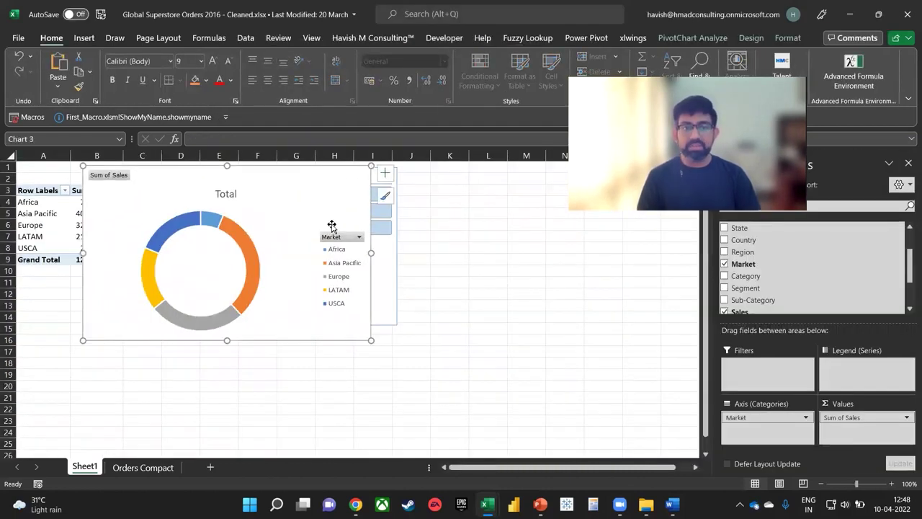
drag(371, 166, 150, 279)
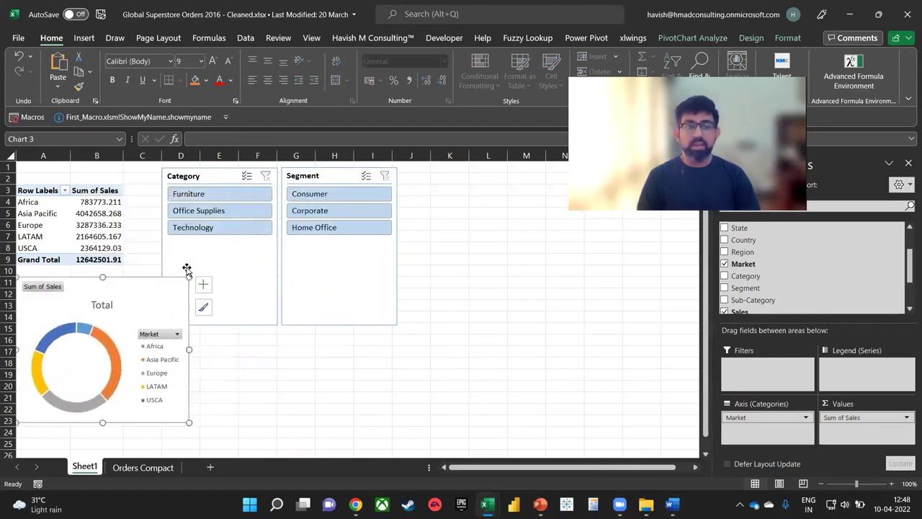
Step: Move the Category and Segment slicers clear of the doughnut chart, starting in columns E and H
click(223, 261)
ctrl+click(318, 279)
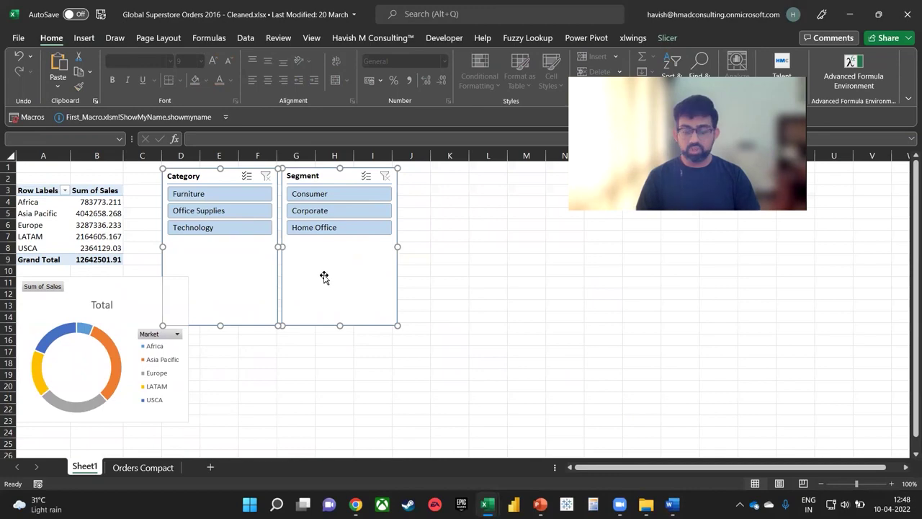
drag(329, 274, 418, 275)
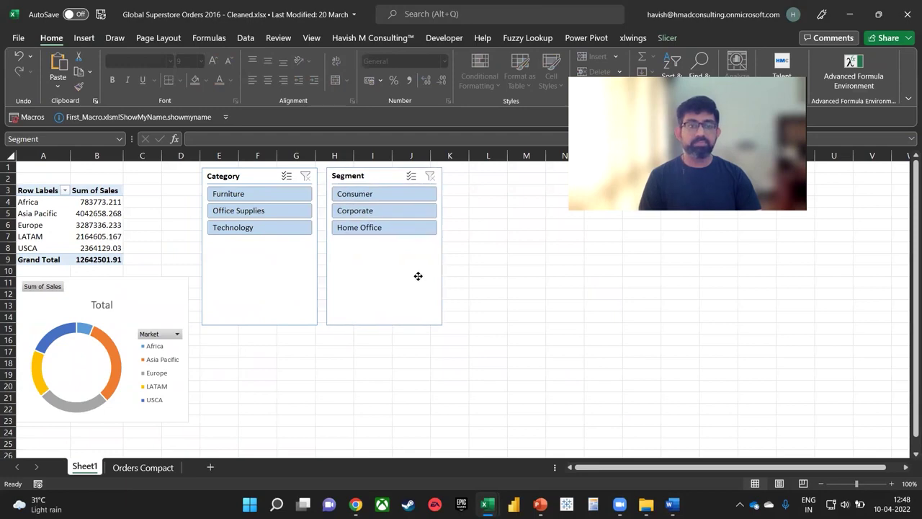
click(528, 349)
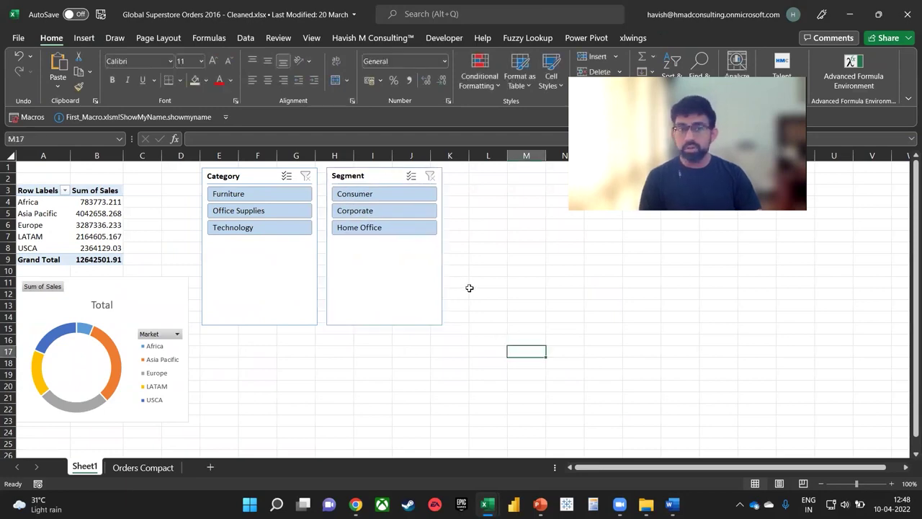
Step: Copy range A1:K24 with the PivotTable, chart and slicers, and paste it on slide 5 of Presentation1 in PowerPoint
drag(468, 168, 40, 436)
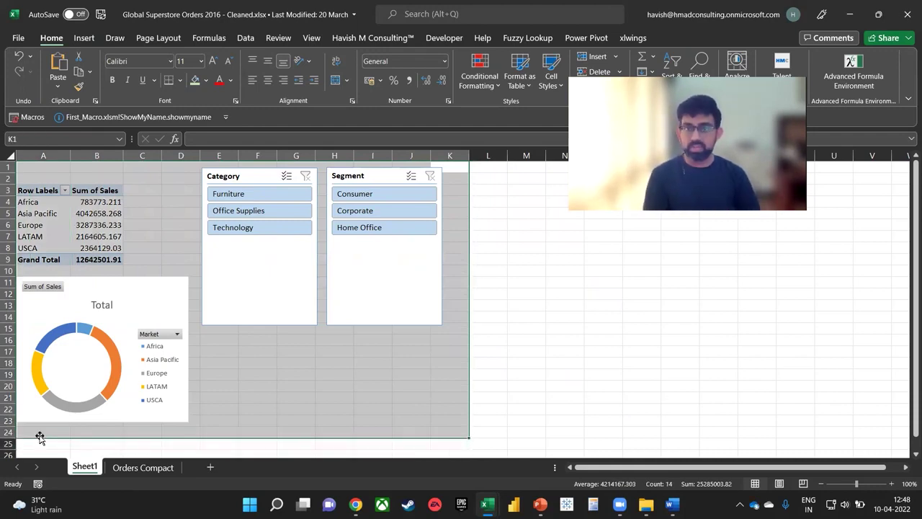
key(ctrl+c)
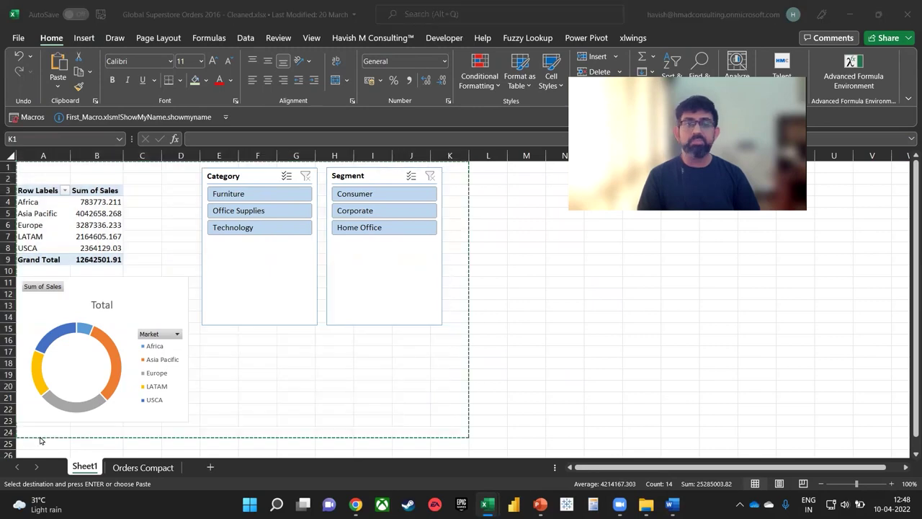
key(alt+Tab)
key(alt+Tab)
key(alt+Tab)
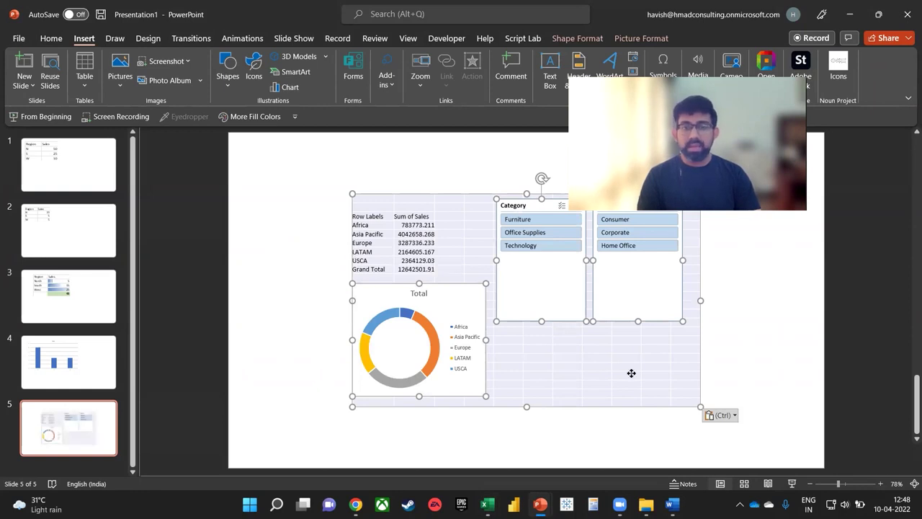
Step: Change the pasted range to an embedded object and move it to the slide's upper-left corner
click(724, 416)
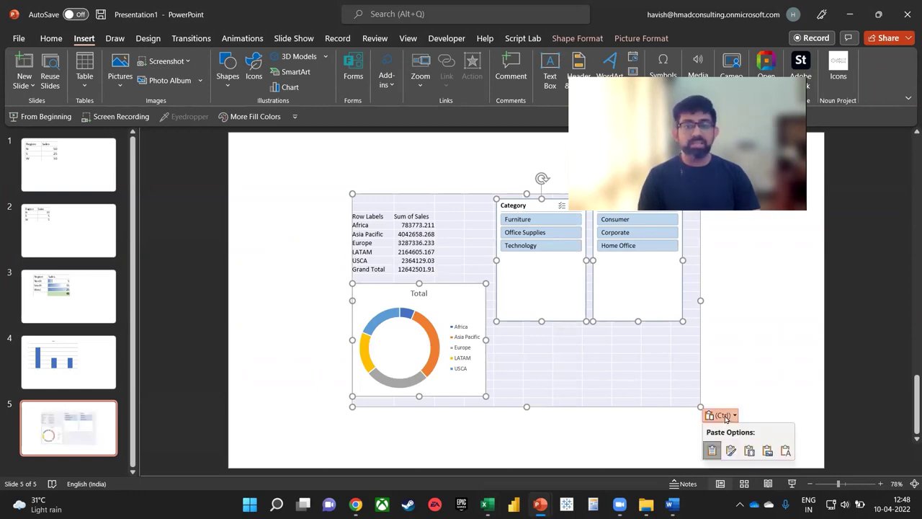
click(748, 452)
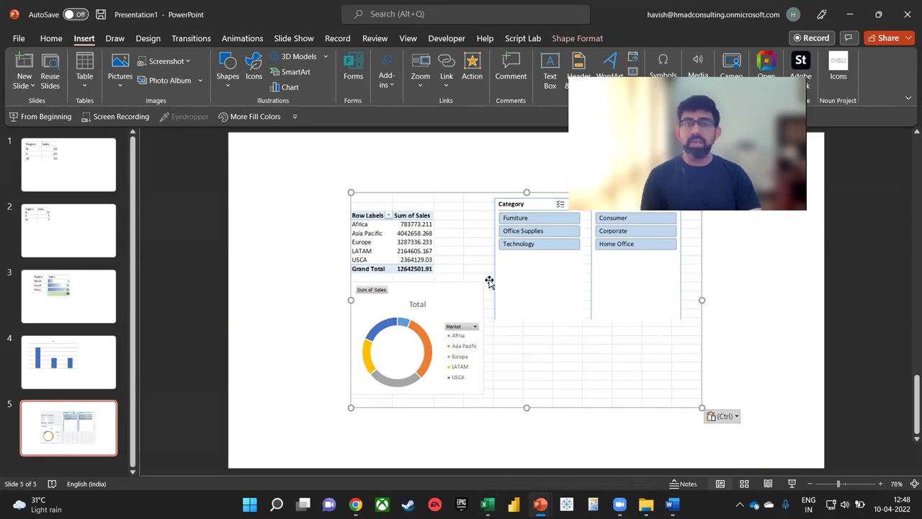
drag(489, 281, 379, 235)
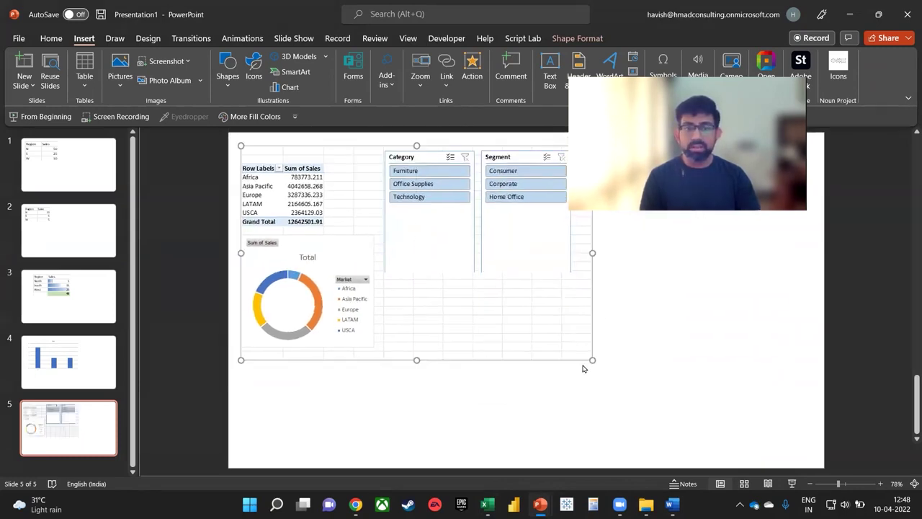